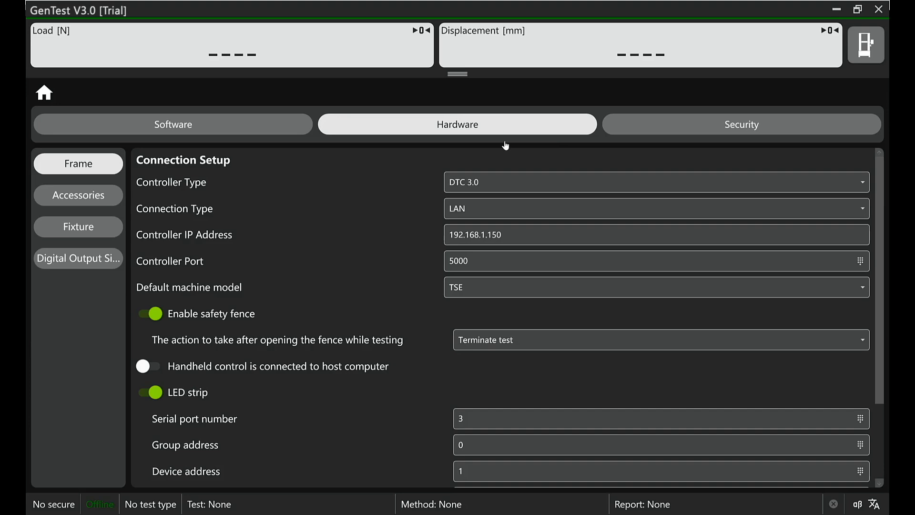
Step: Choose LAN as the controller's connection type and activate the controller IP address field
click(502, 212)
click(506, 228)
click(518, 234)
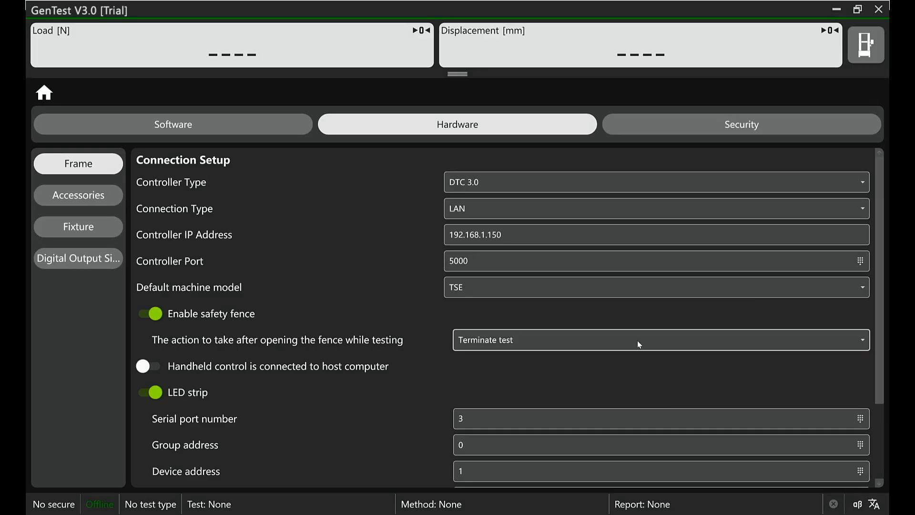
Step: Set the action after opening the safety fence during testing to Pause test, with Load as the hold control mode
click(638, 341)
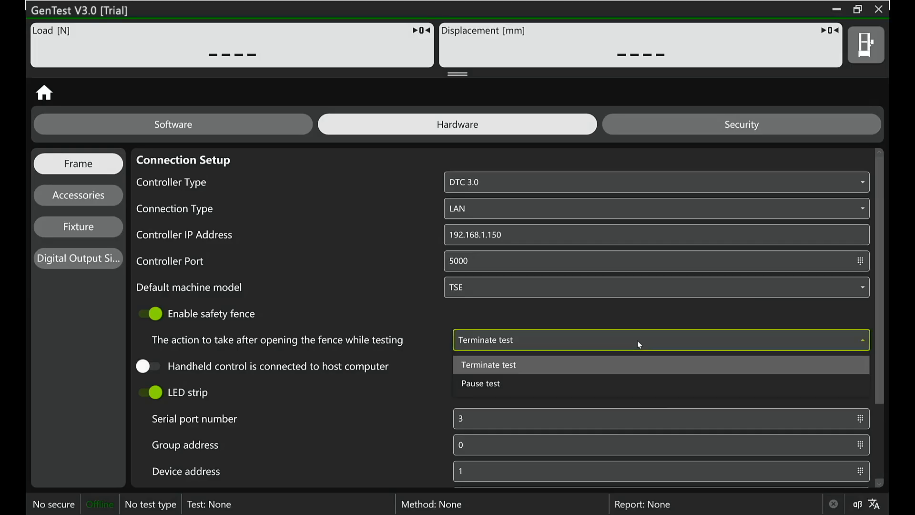
click(582, 382)
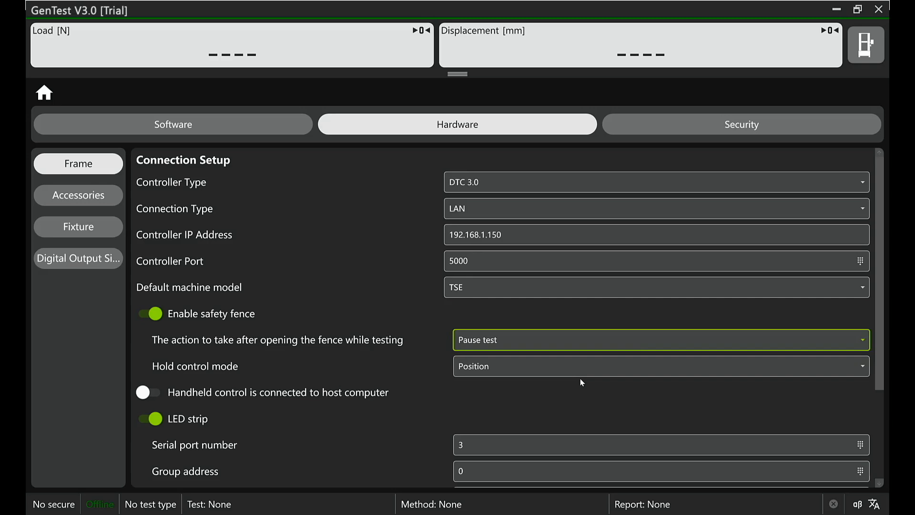
click(607, 368)
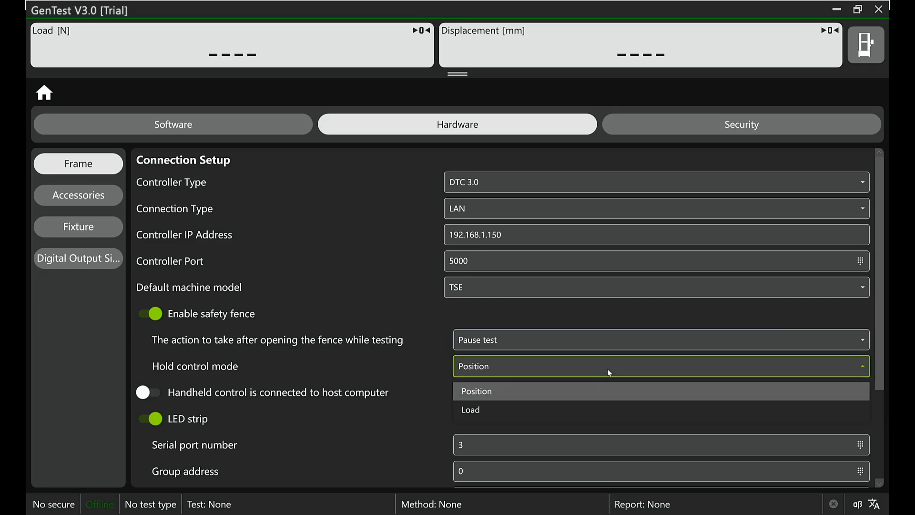
click(534, 413)
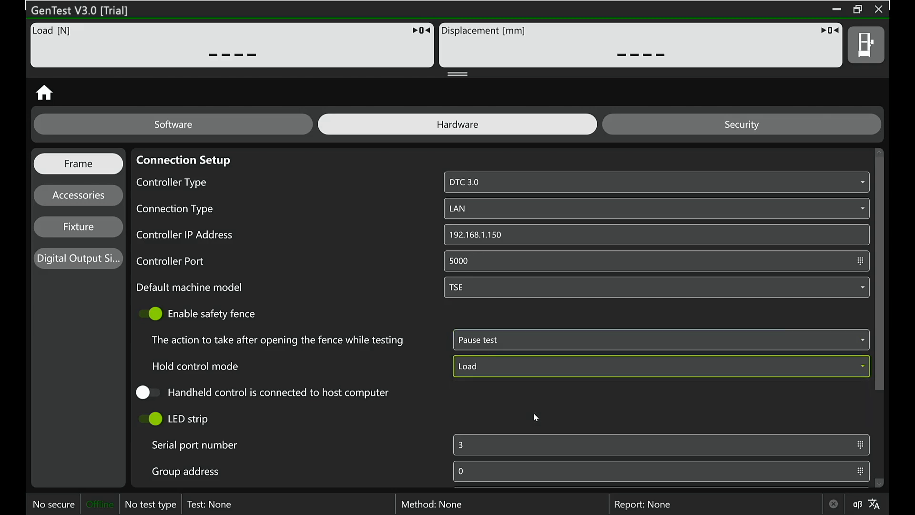
Step: Set the hold control mode to Position and return the safety fence action to Terminate test
click(587, 371)
click(564, 394)
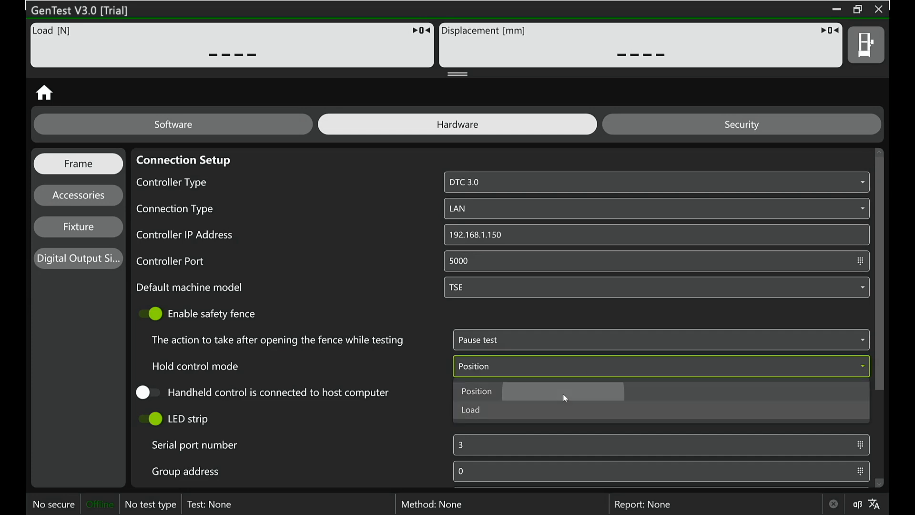
click(616, 340)
click(585, 371)
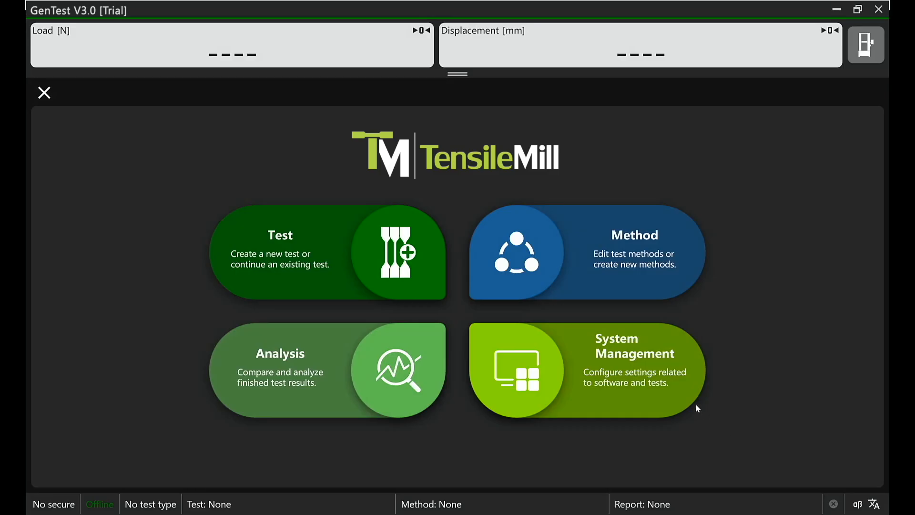
Step: Switch the LED strip off and on again in the frame's connection setup
click(688, 397)
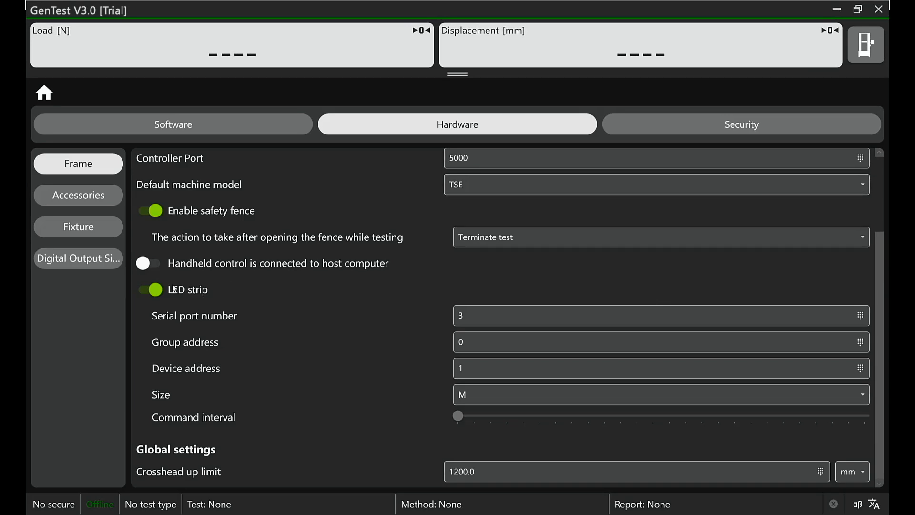
click(157, 293)
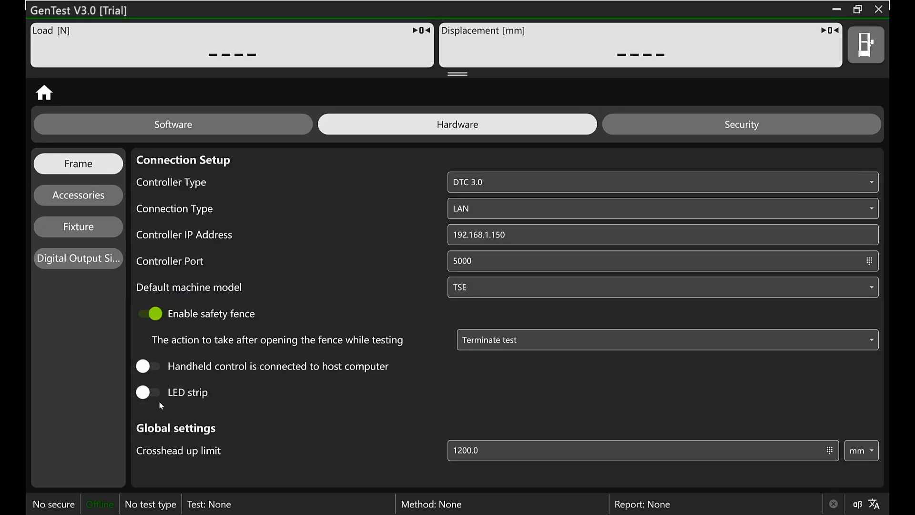
click(148, 395)
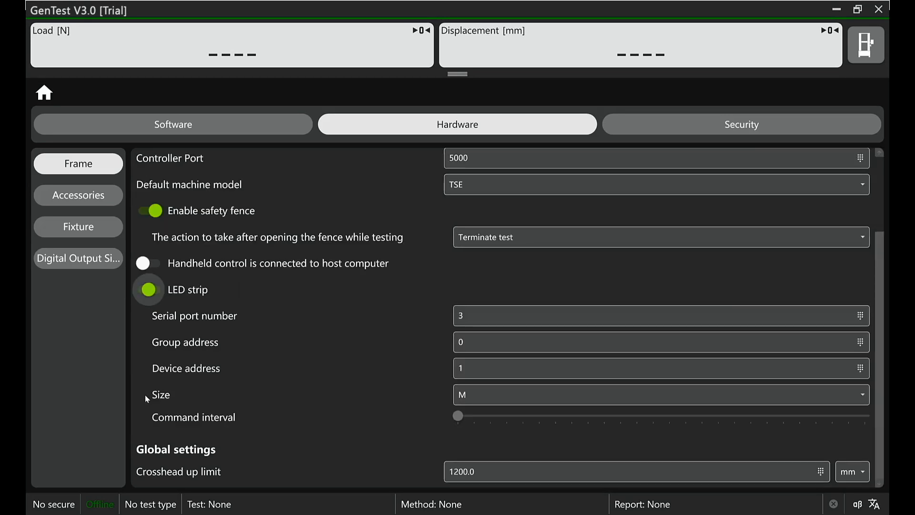
Step: Examine the LED strip's serial port number and its available size options
click(583, 319)
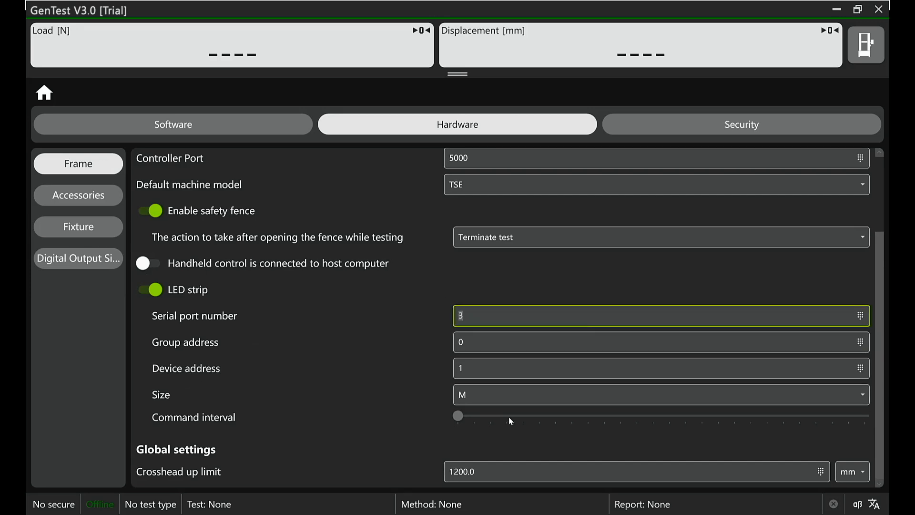
click(546, 400)
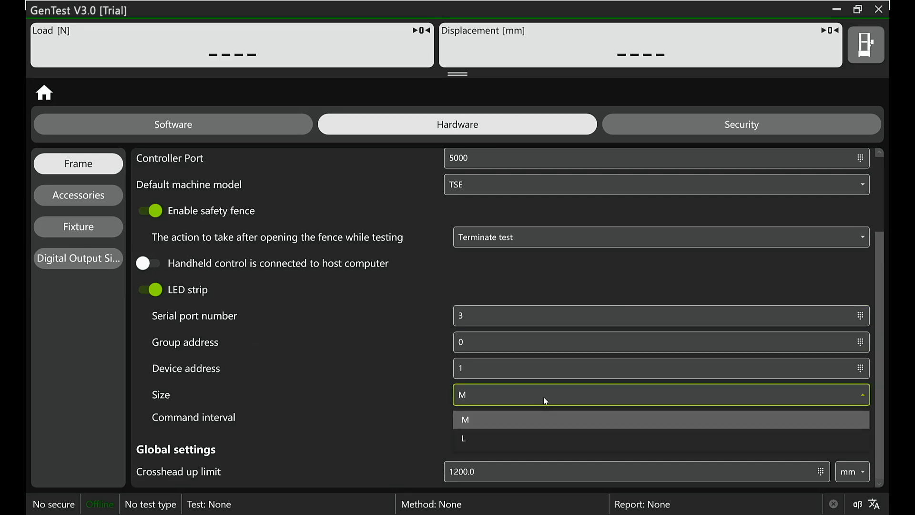
click(544, 401)
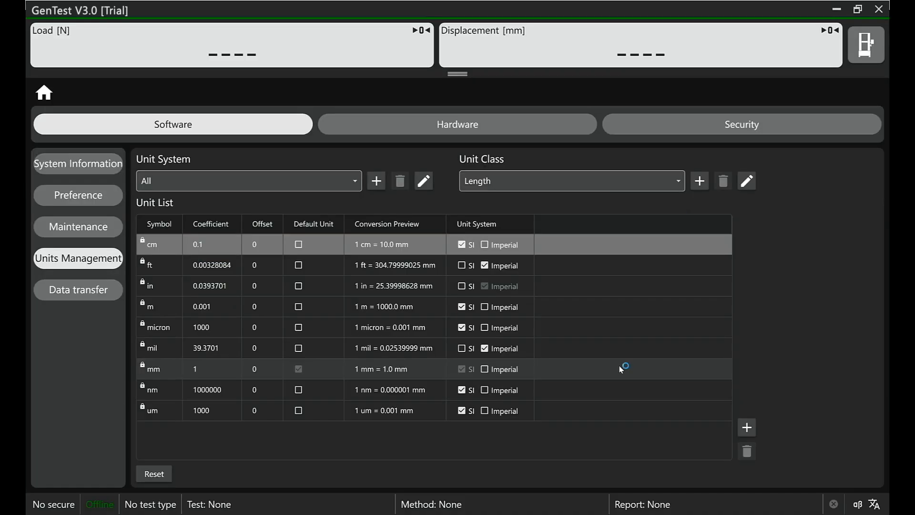
Step: Change the security type to Software built-in and apply it so that a first user can be added
click(732, 131)
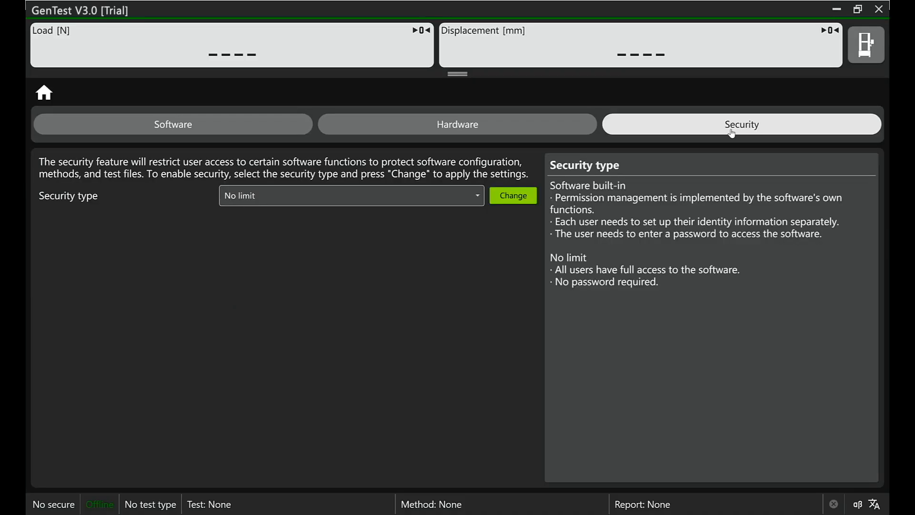
click(407, 197)
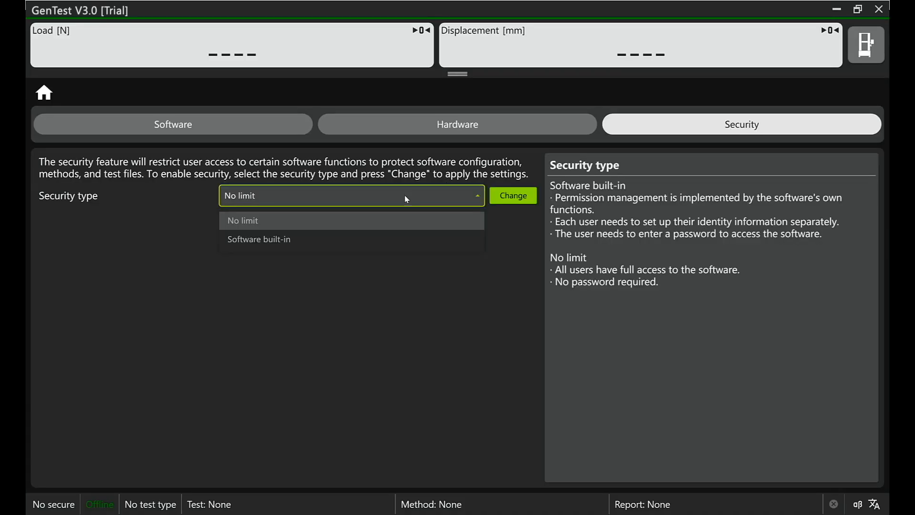
click(346, 242)
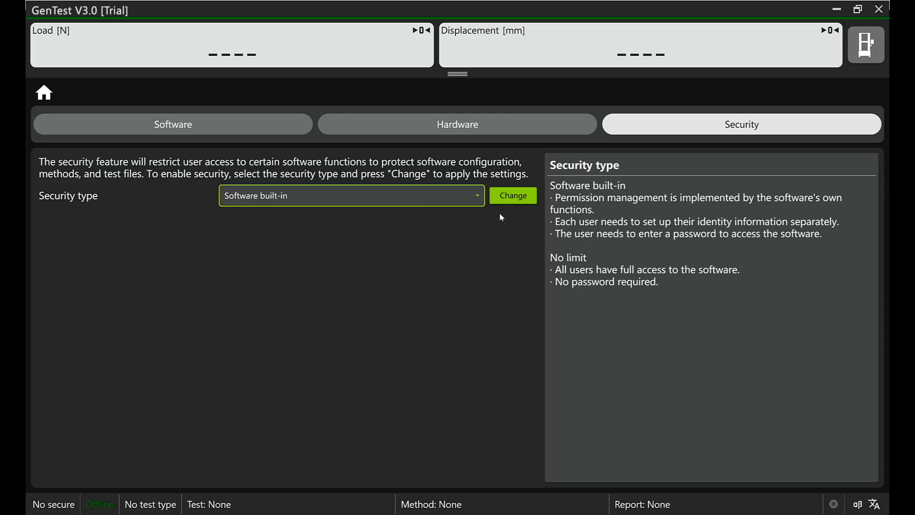
click(513, 195)
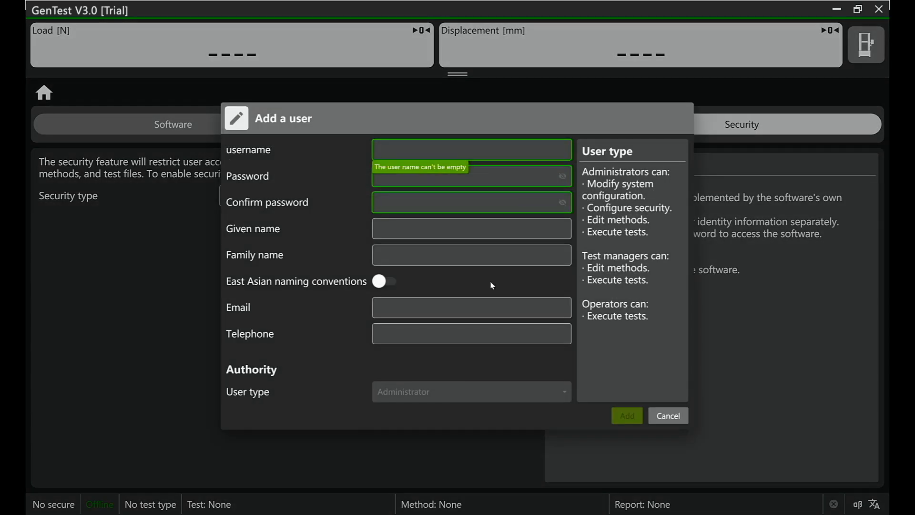
Step: Enter Lab manager as the new administrator's username
key(Caps_Lock)
text(L)
key(Caps_Lock)
text(ab )
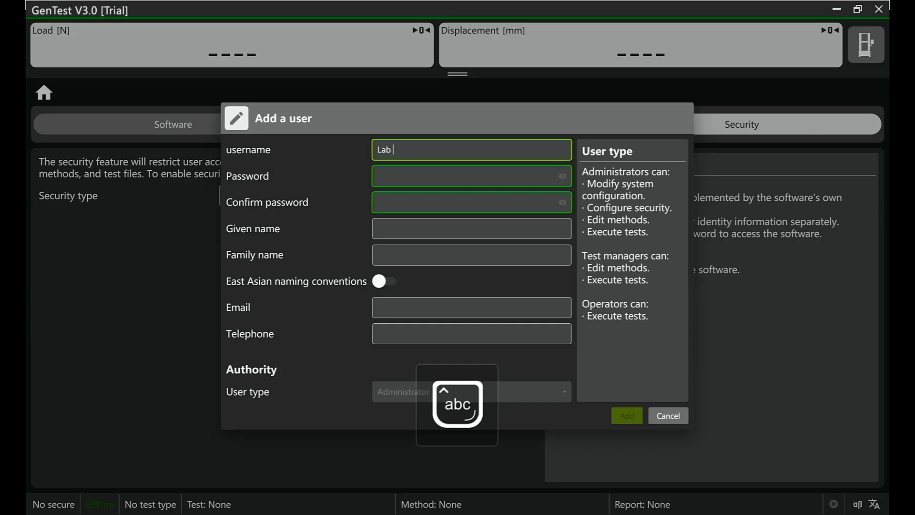
text(manager)
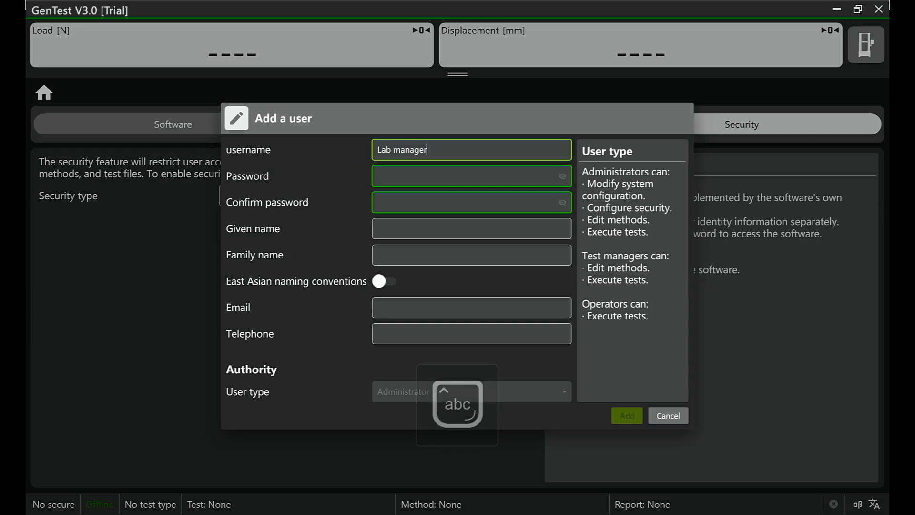
Step: Enter the account password for the new user and repeat it in the password confirmation
key(Tab)
key(Caps_Lock)
text(•)
key(Caps_Lock)
key(Caps_Lock)
text(•)
key(Caps_Lock)
key(Caps_Lock)
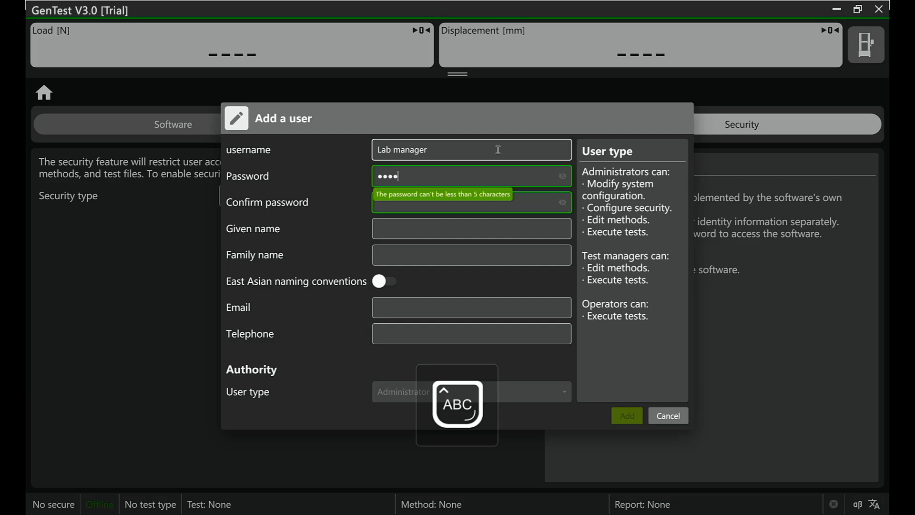
text(•••)
key(Tab)
key(Caps_Lock)
Step: Fill in the new user's given name and family name and add the administrator account
key(Caps_Lock)
text(•••)
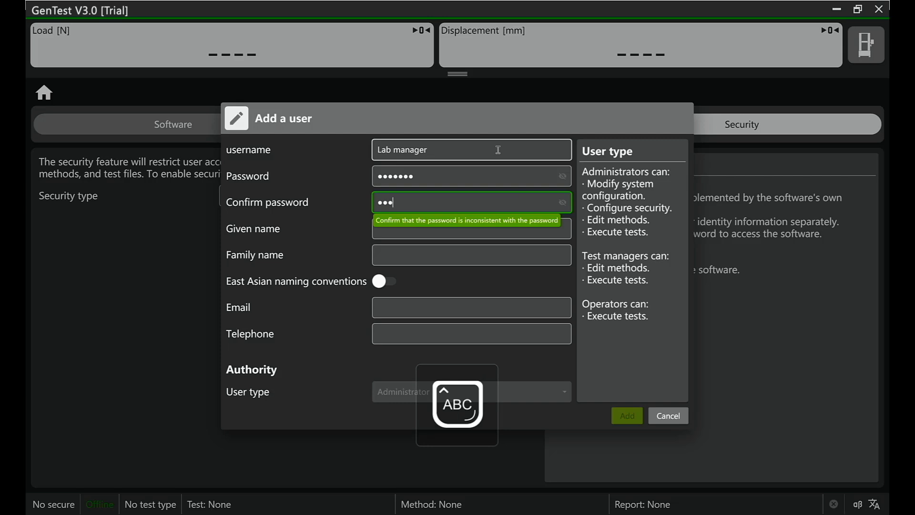
text(••••)
key(Tab)
key(Caps_Lock)
key(Caps_Lock)
text(IEO)
key(BackSpace)
key(BackSpace)
key(BackSpace)
key(Caps_Lock)
text(Leo)
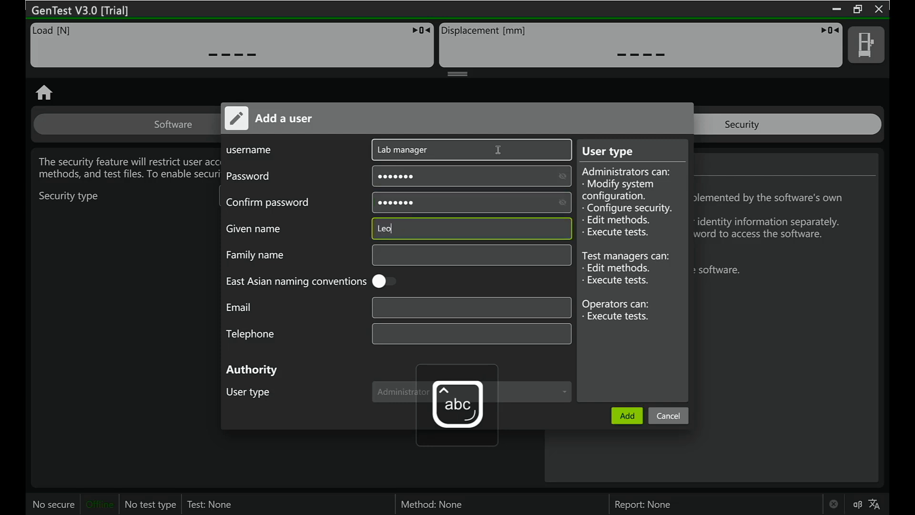
key(Tab)
text(Leo)
key(Tab)
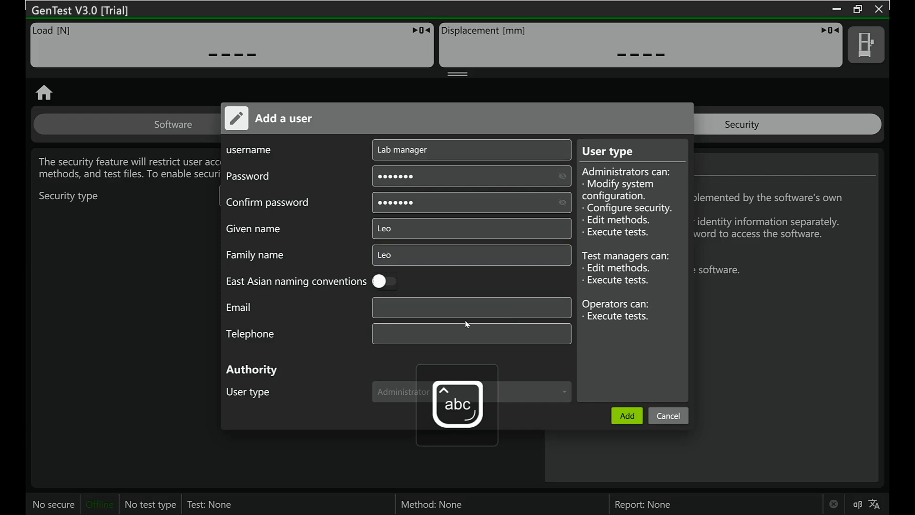
click(629, 423)
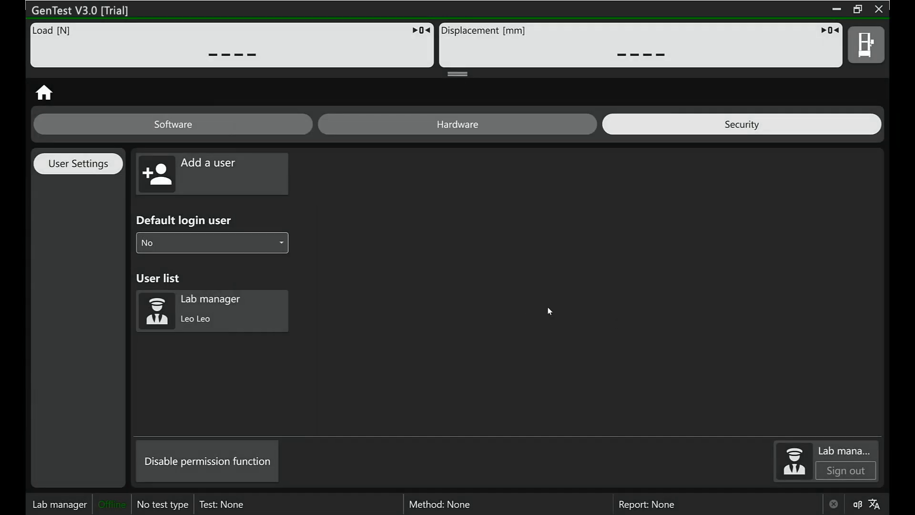
Step: Close and restart the software, then log in as Lab manager with the account password
click(878, 9)
click(421, 330)
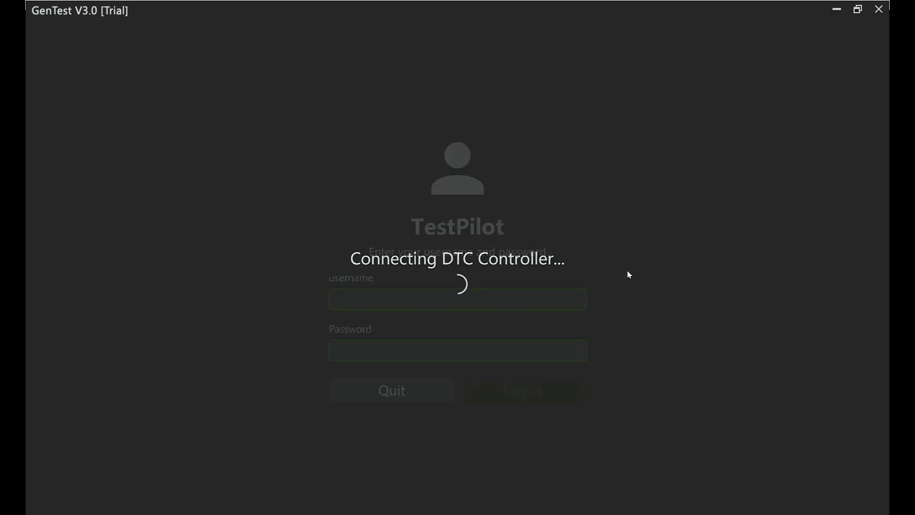
click(575, 302)
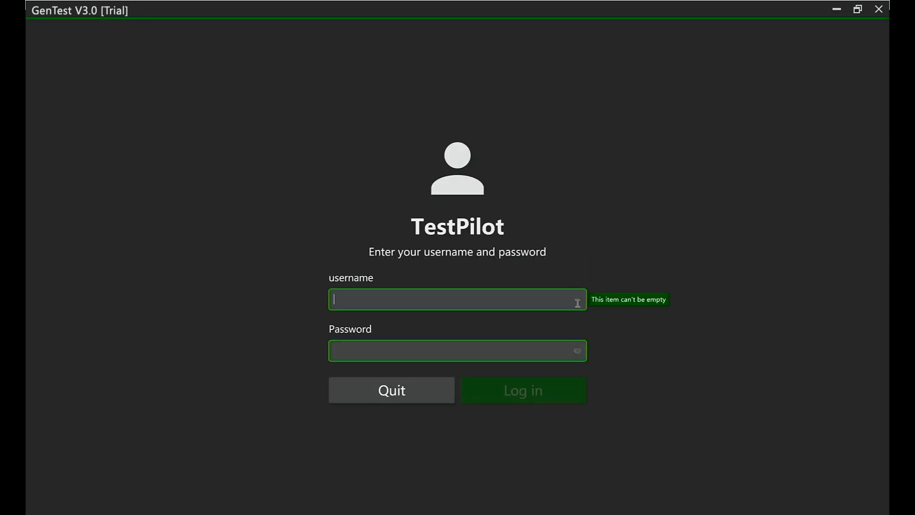
click(406, 331)
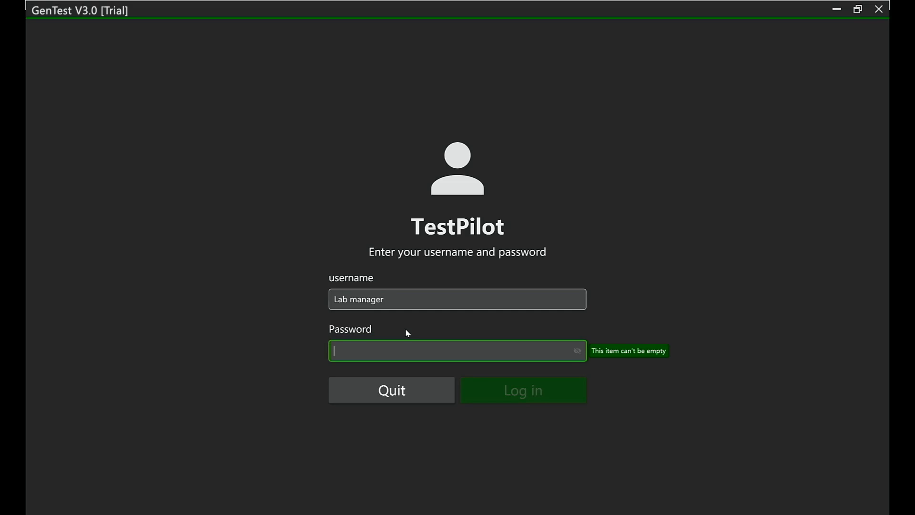
text(•)
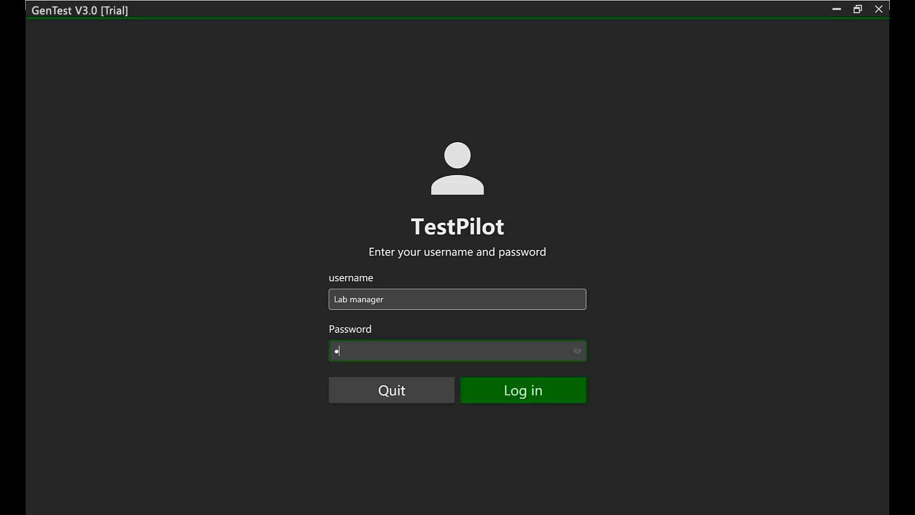
text(••••)
key(BackSpace)
key(BackSpace)
key(BackSpace)
text(••••••)
key(Return)
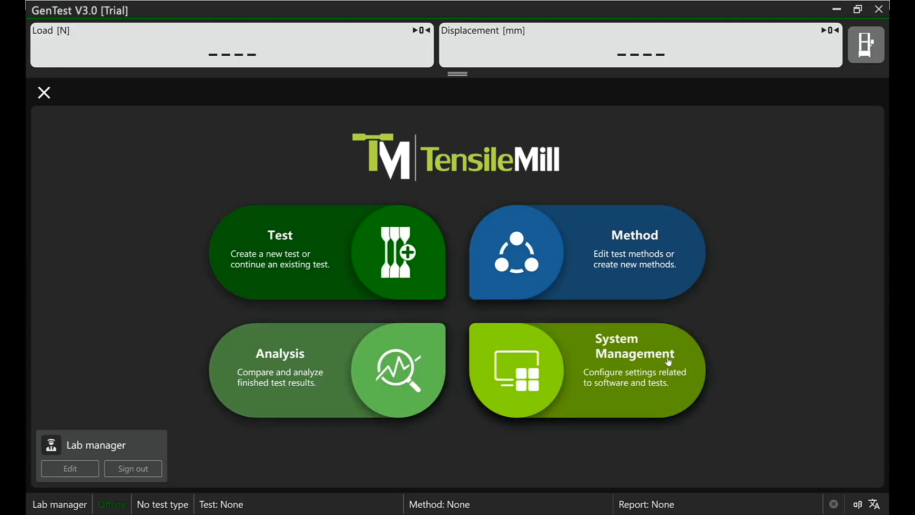
Step: Open a new user form in the security settings of System Management and view the available user types
click(659, 397)
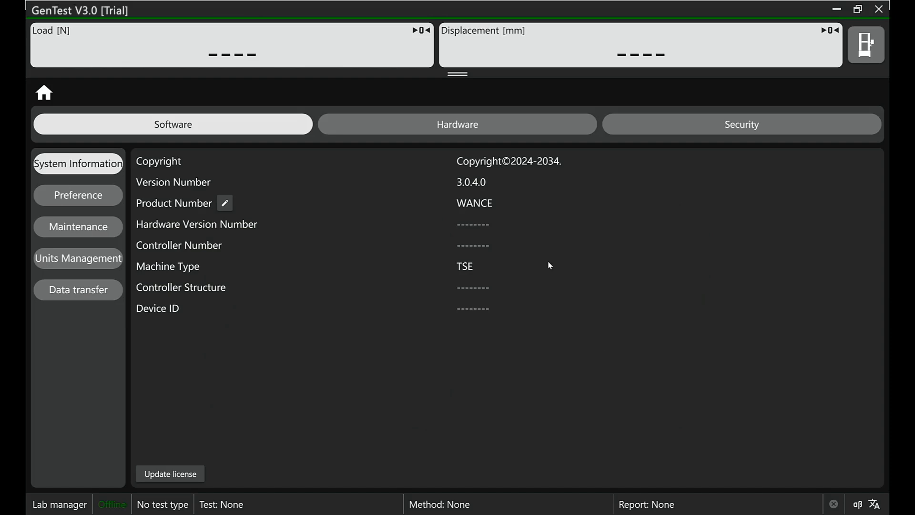
click(746, 125)
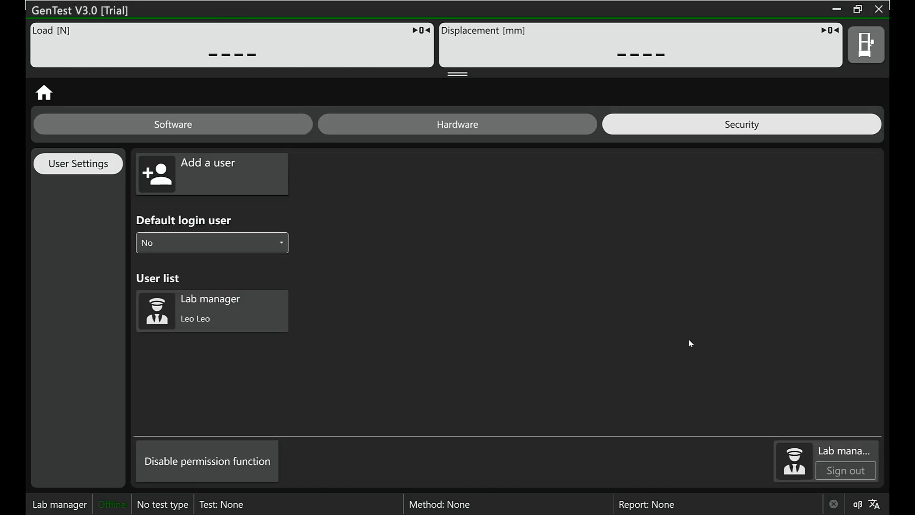
click(219, 168)
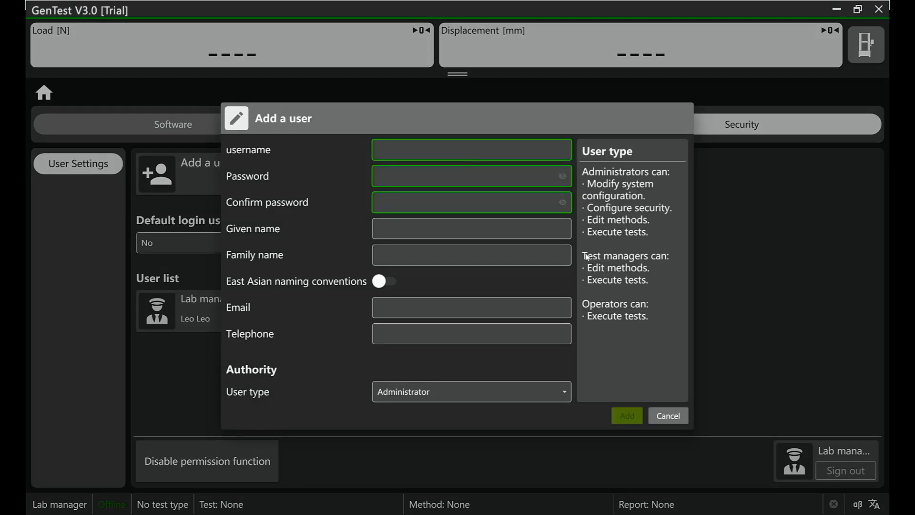
click(567, 391)
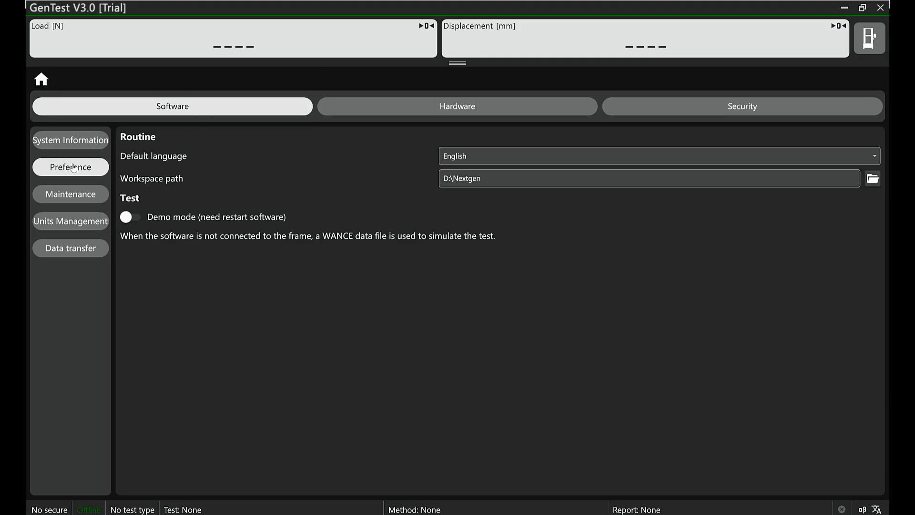
Step: Enable demo mode in the software preferences, return to the home screen and acknowledge the restart reminder
click(132, 218)
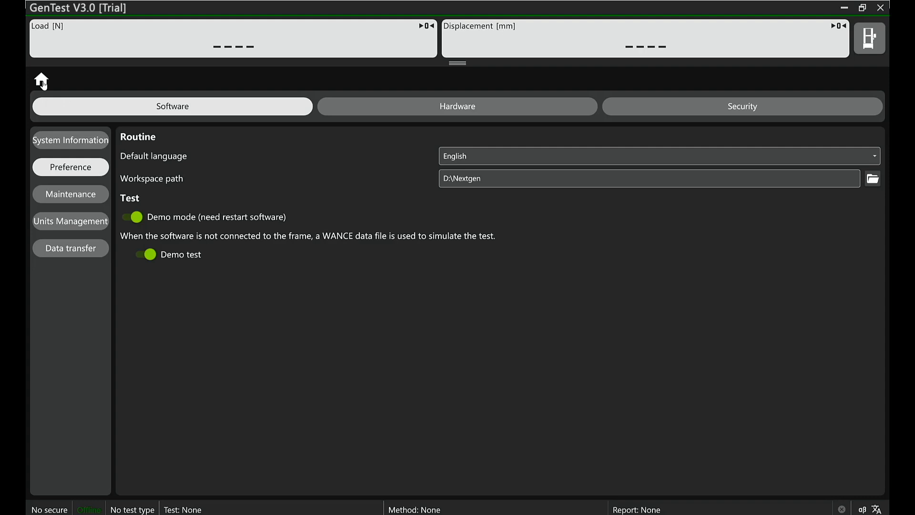
click(43, 83)
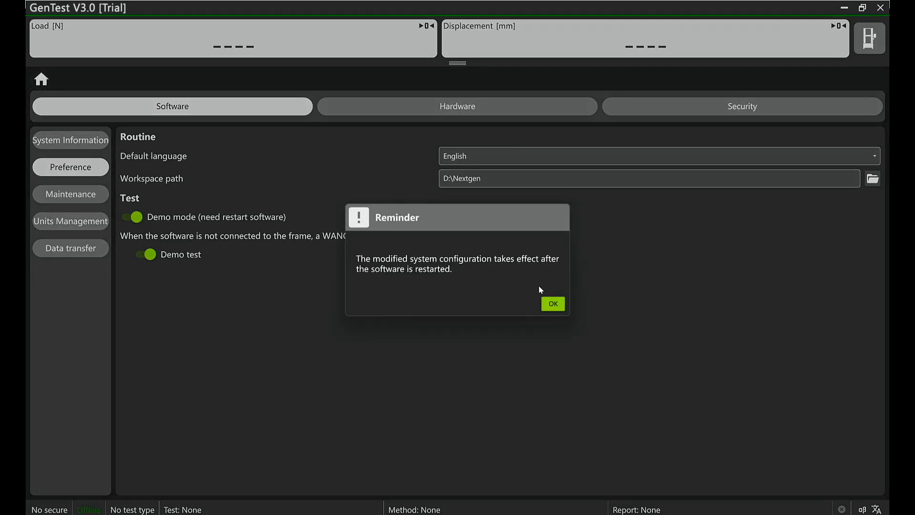
click(554, 305)
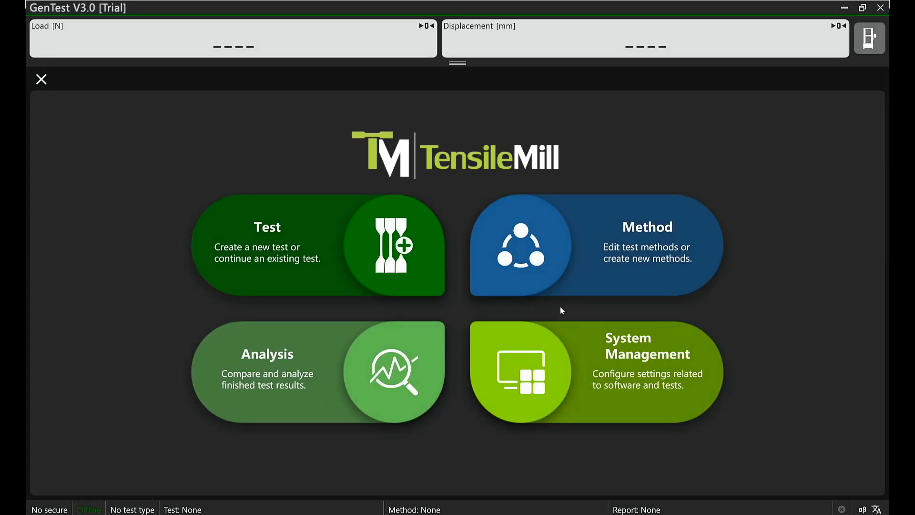
Step: Quit the software, confirm the exit and relaunch it to apply demo mode
click(881, 8)
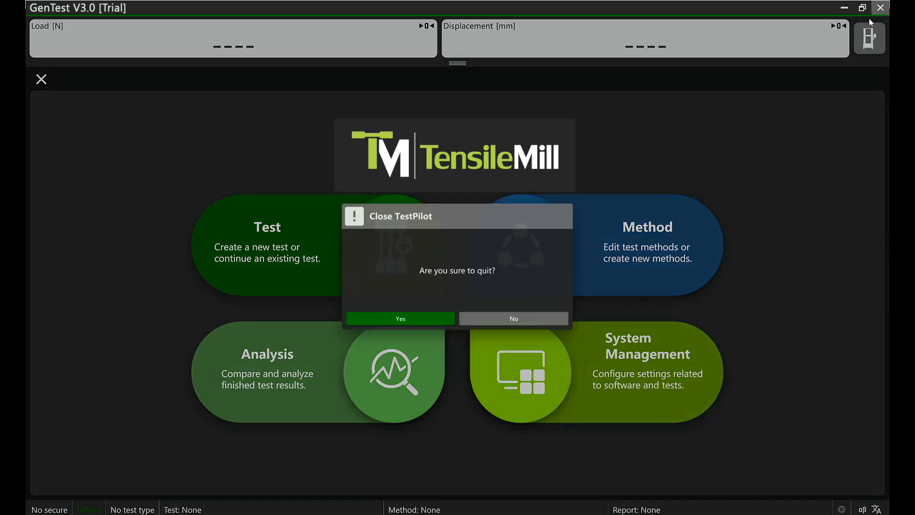
click(434, 317)
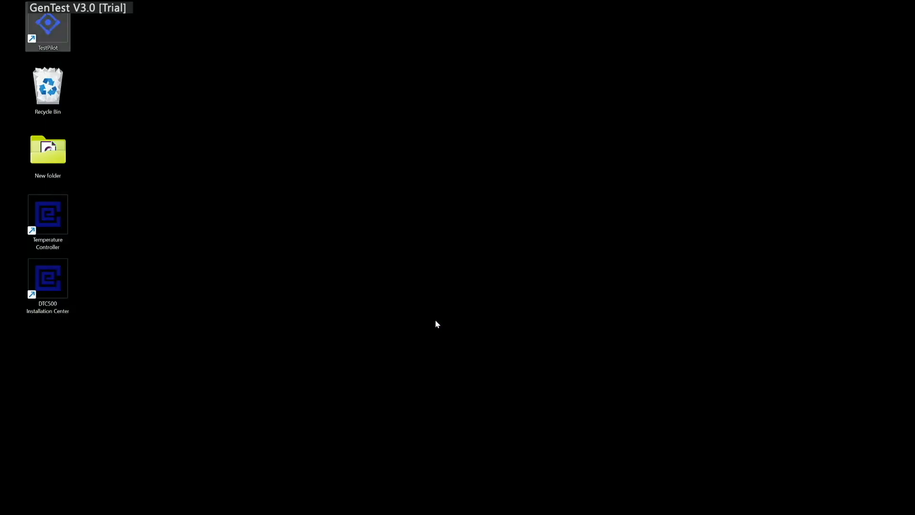
double_click(53, 33)
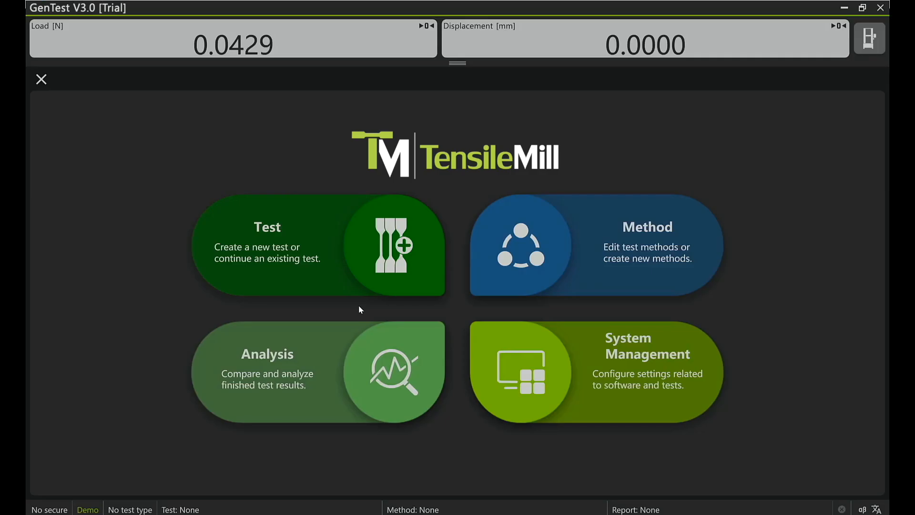
Step: Create a new test from the example method "ASTM E8 flat with auto extensometer", accepting the default file name and folder path
click(327, 261)
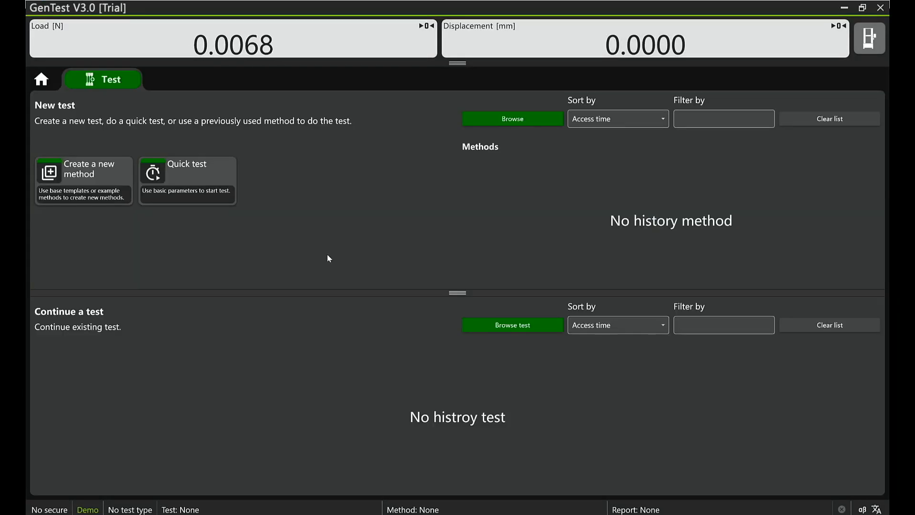
click(92, 176)
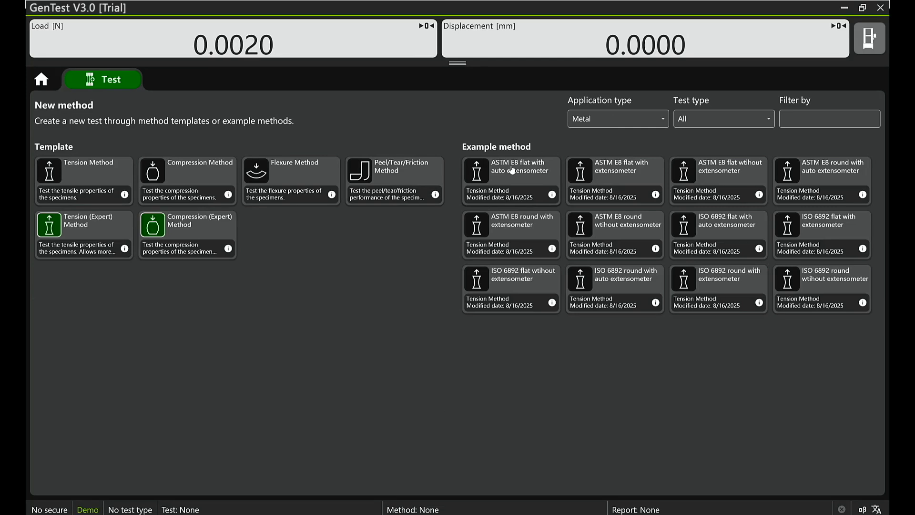
click(511, 166)
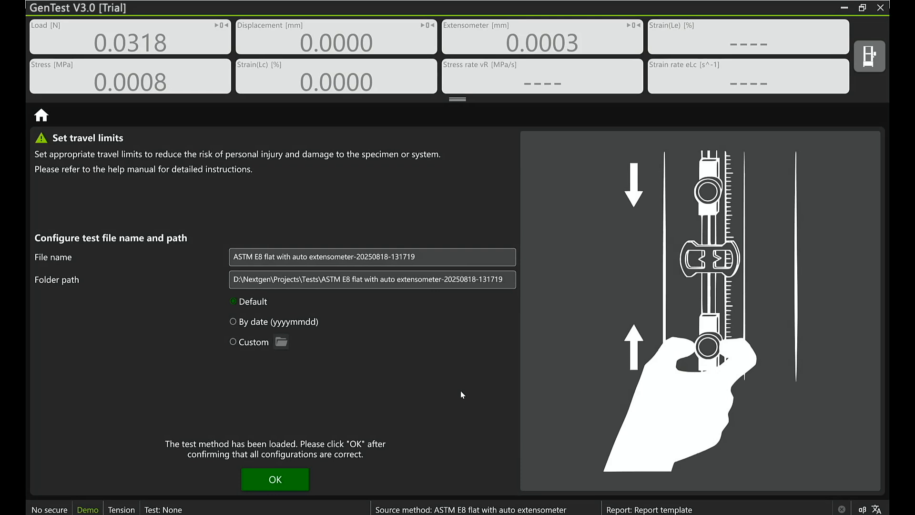
click(302, 485)
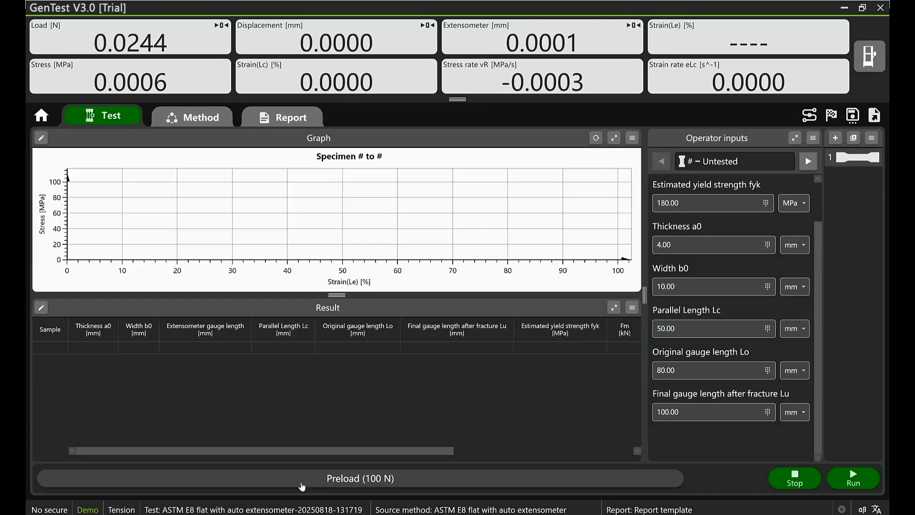
Step: Load "Metal tensile - apparent yield Method A- D=10 - Le=50.wtp_d_emu" as the method's test simulation file and run the test
click(189, 125)
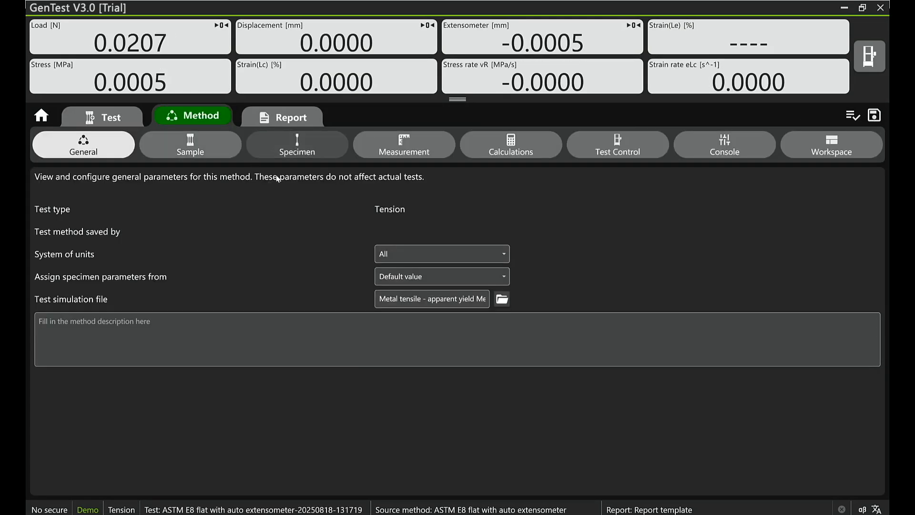
click(502, 300)
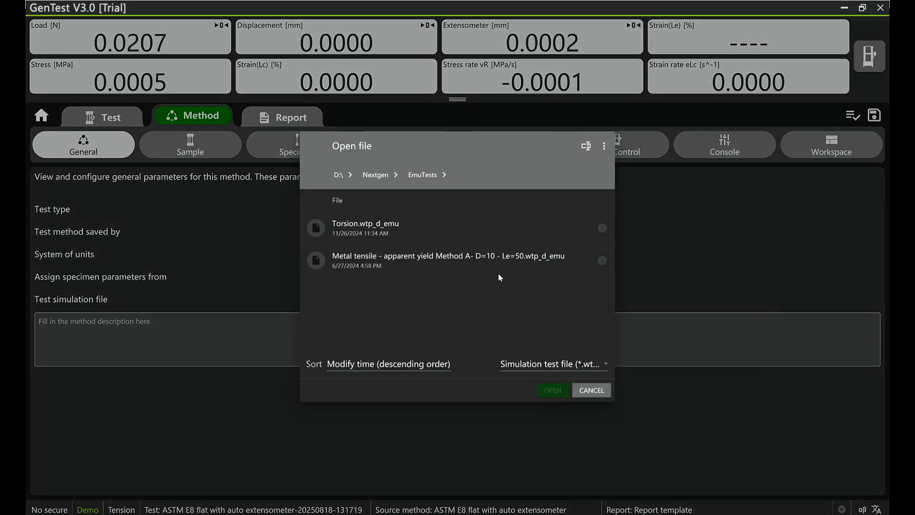
double_click(506, 261)
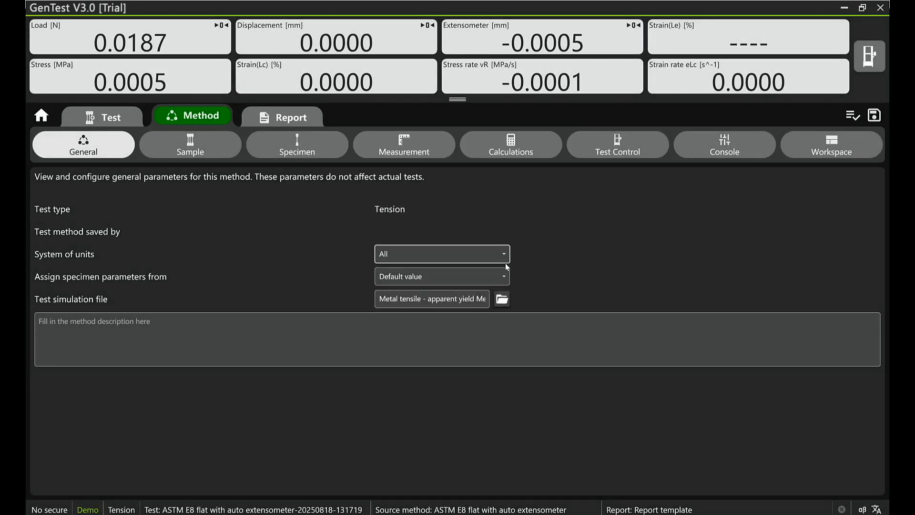
click(108, 117)
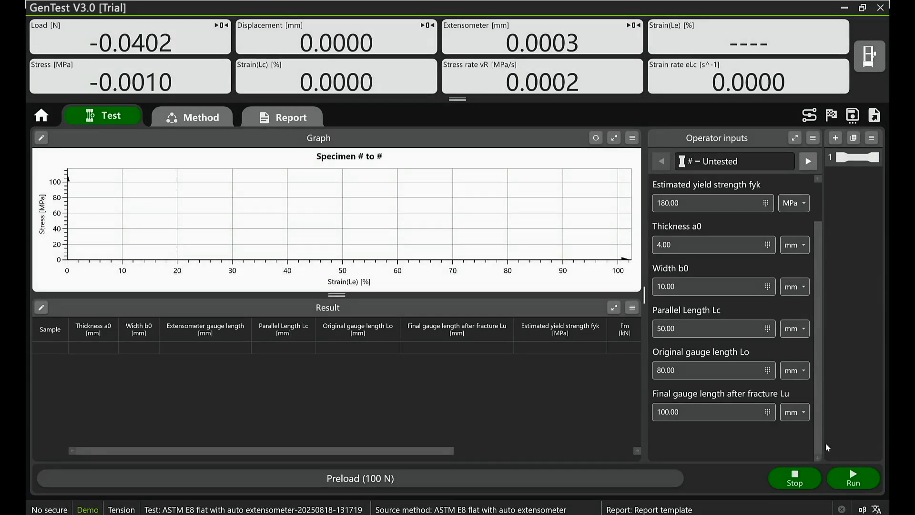
click(859, 483)
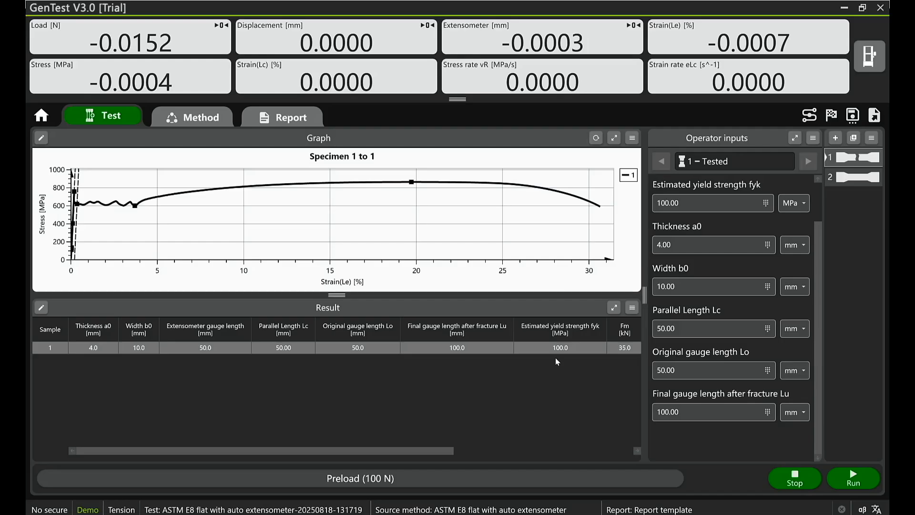
Step: Generate a test simulation file from tested specimen 1 and save it in the EmuTests folder under the suggested name
click(629, 139)
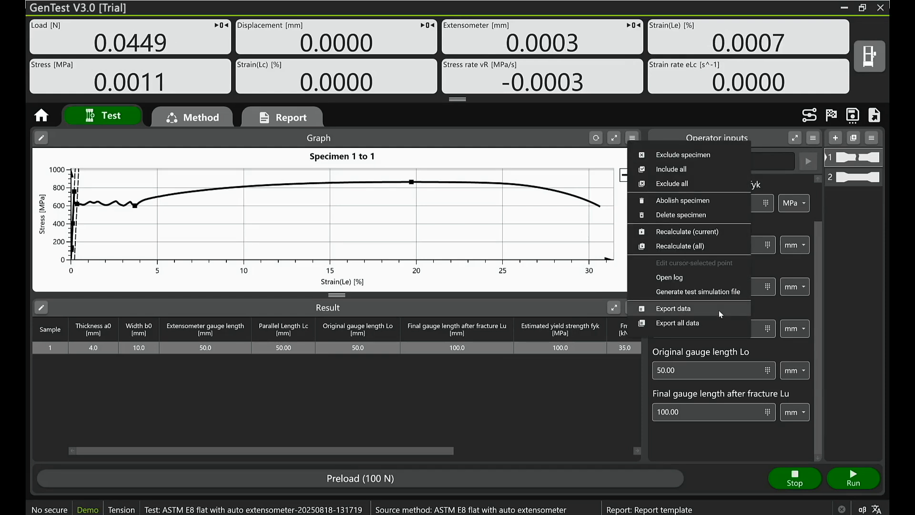
click(737, 296)
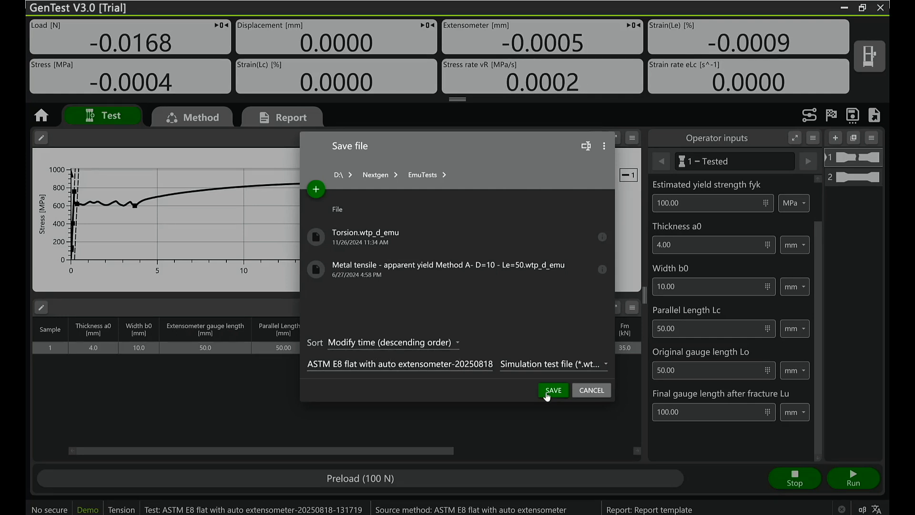
click(547, 393)
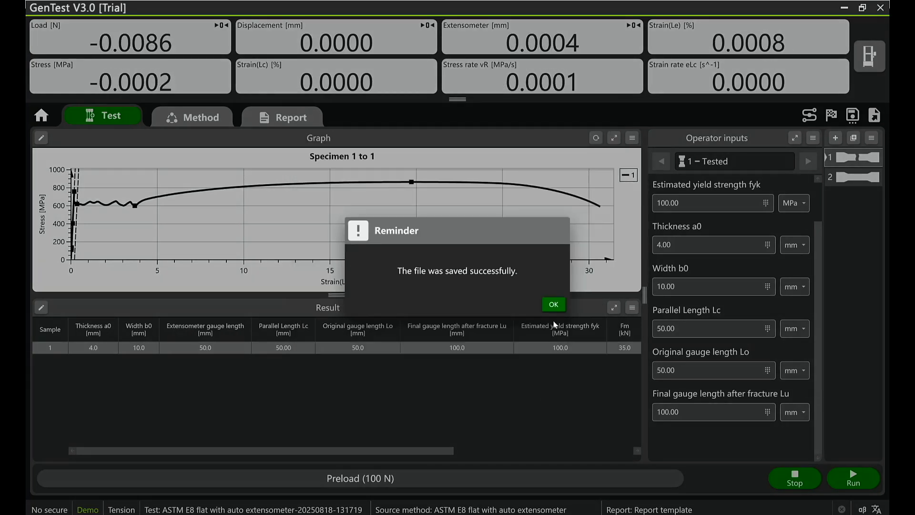
click(554, 305)
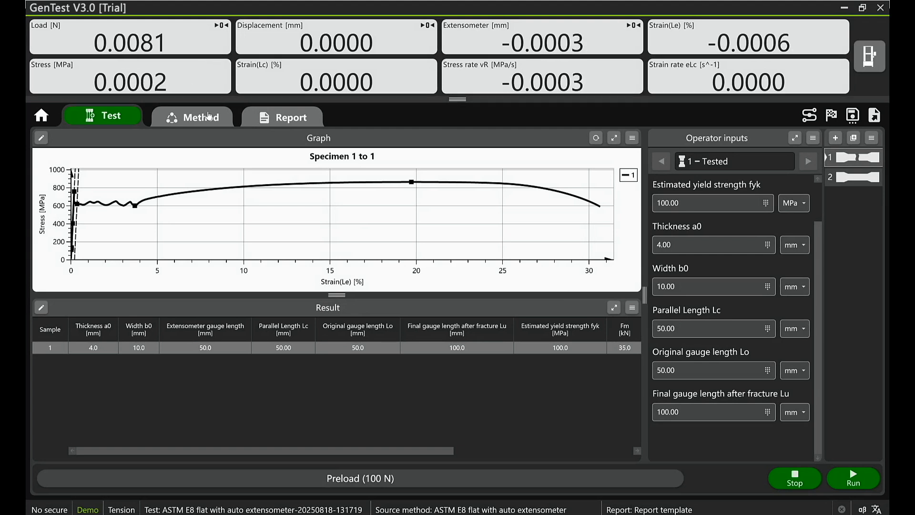
click(218, 125)
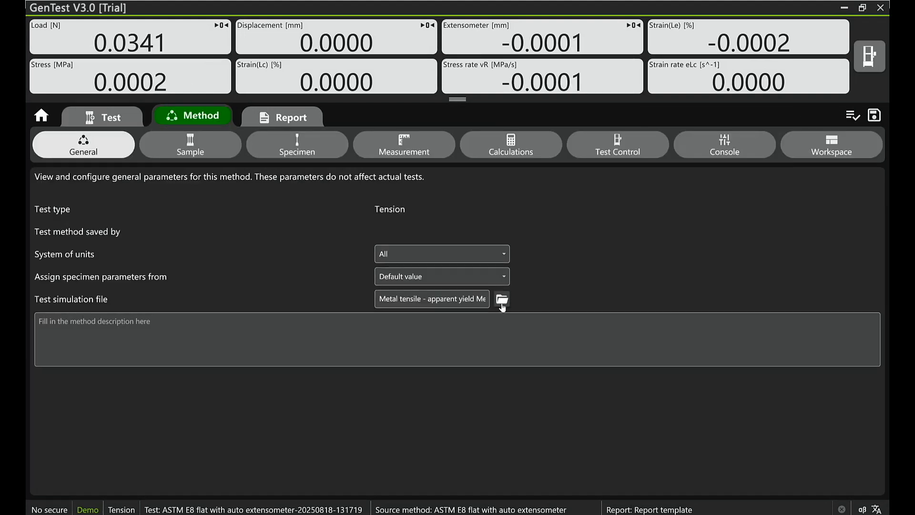
click(500, 299)
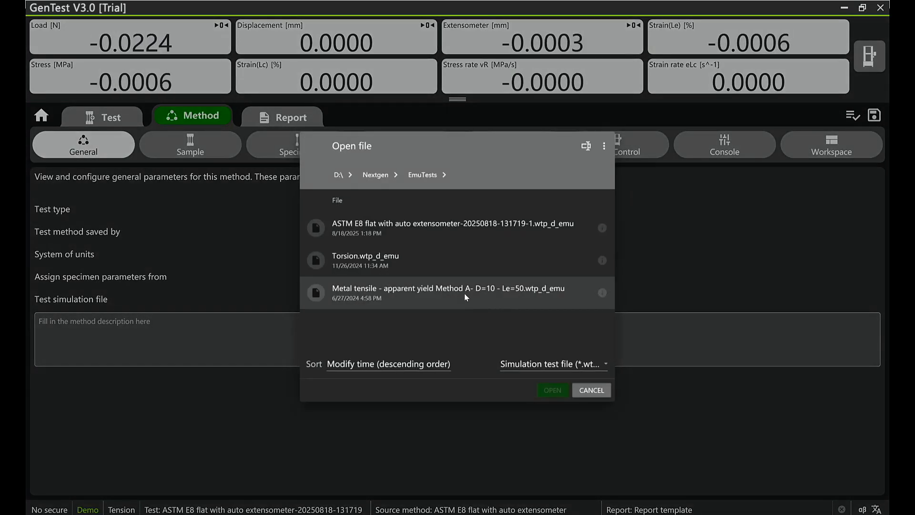
click(448, 227)
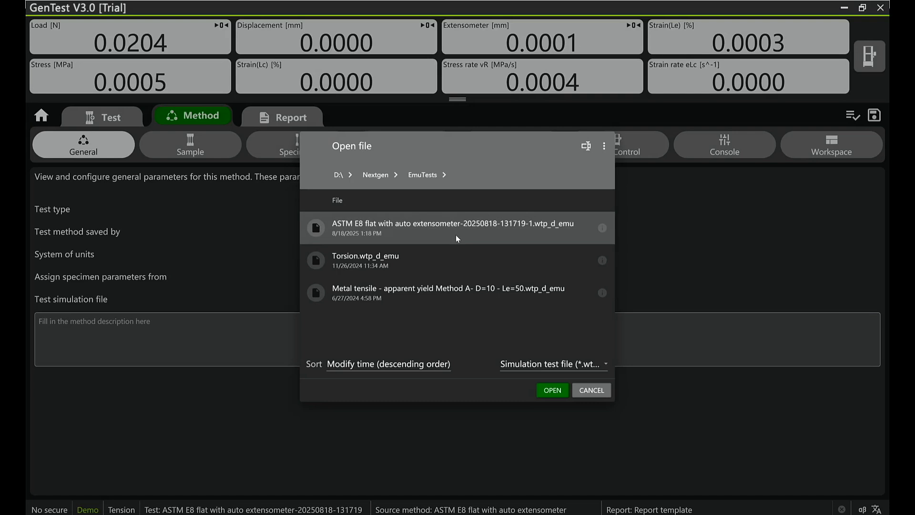
click(552, 391)
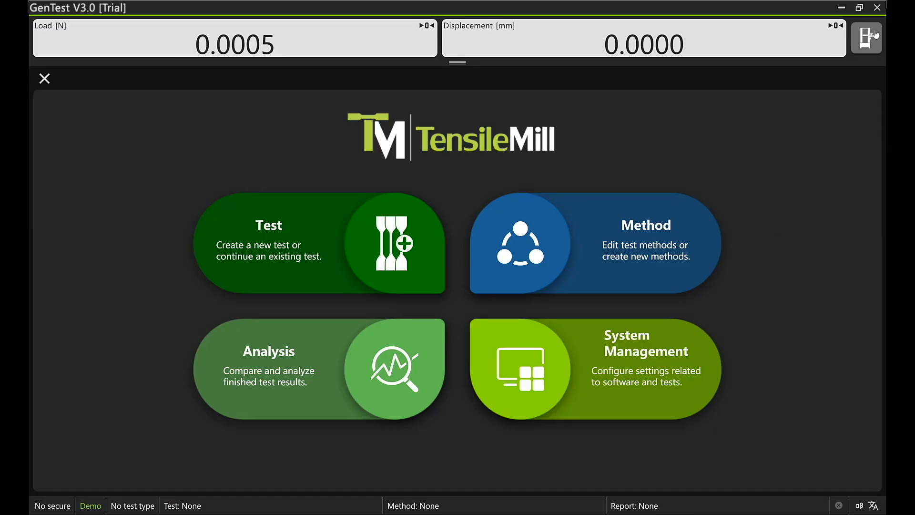
Step: Show the machine's Control Panel, add the Handheld control group to Machine Control and review the control groups
click(876, 34)
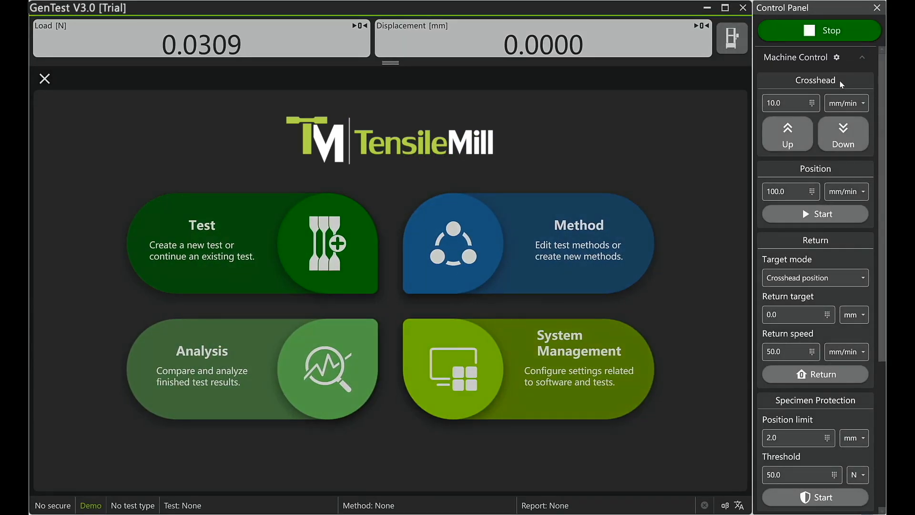
drag(883, 120, 883, 90)
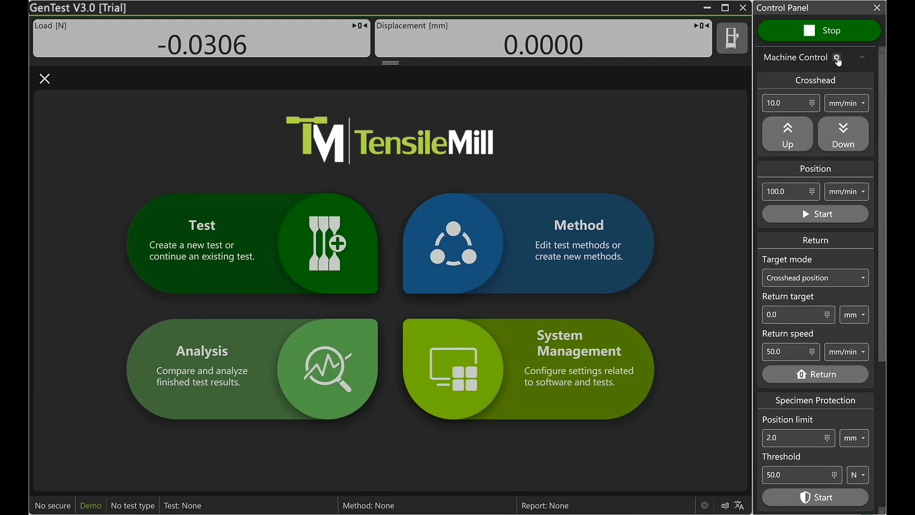
click(837, 58)
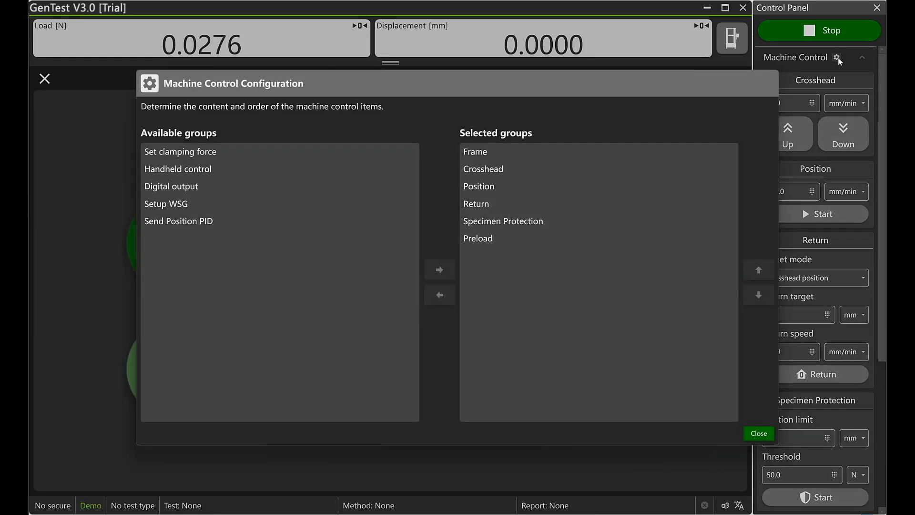
click(532, 185)
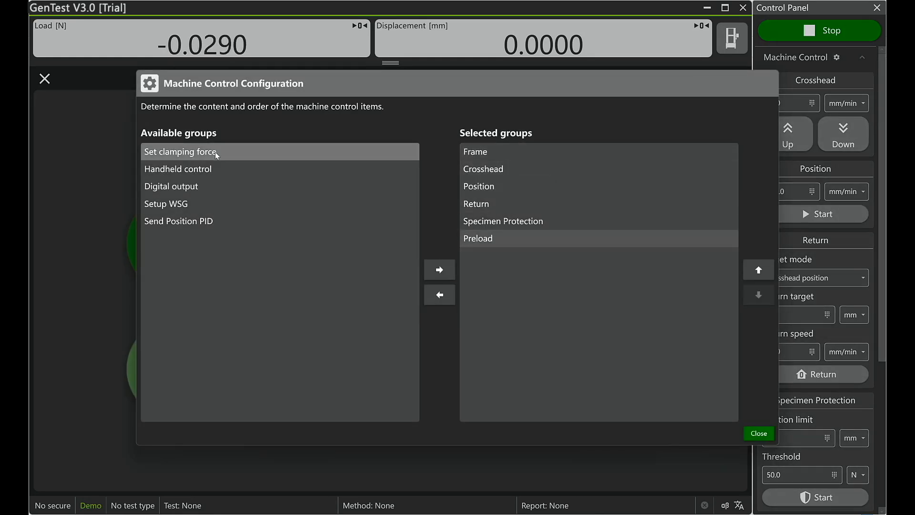
double_click(226, 170)
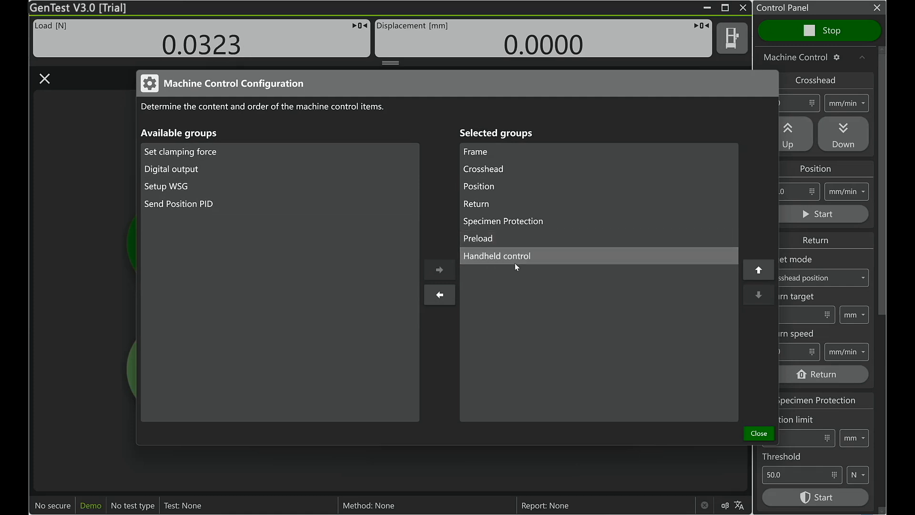
click(759, 432)
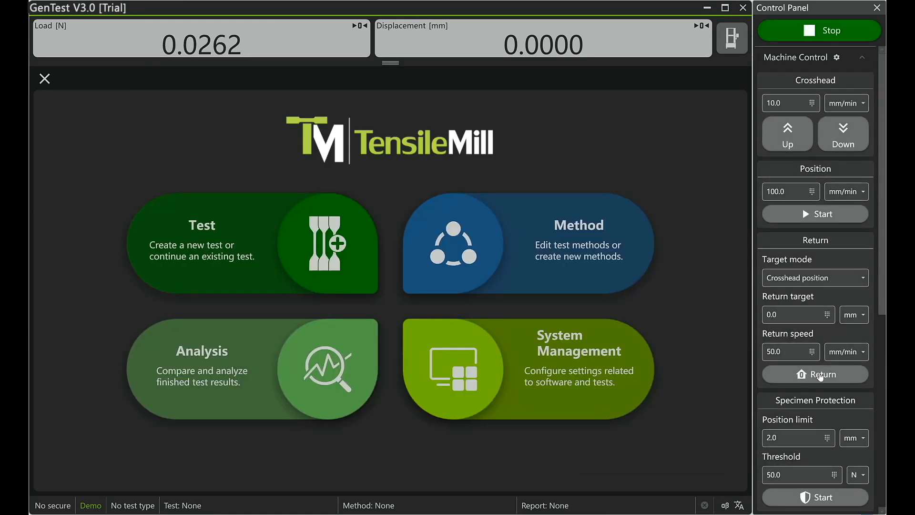
scroll(822, 372, down, 5)
scroll(825, 371, down, 5)
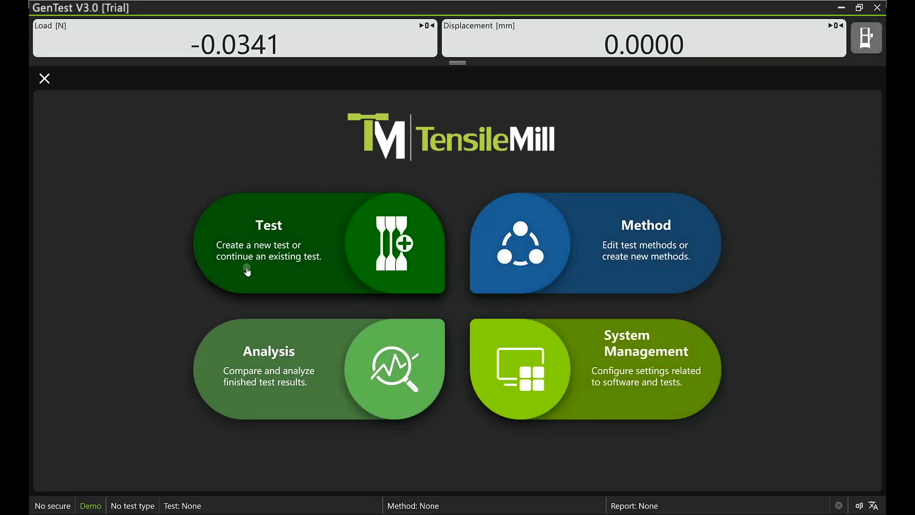
Step: Create a quick test with the default file name and path, and review its setup parameters
click(248, 268)
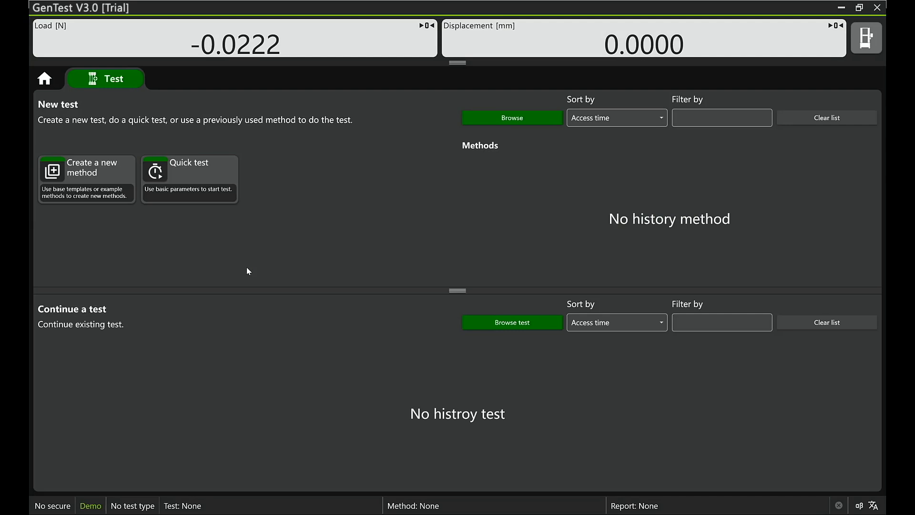
click(225, 175)
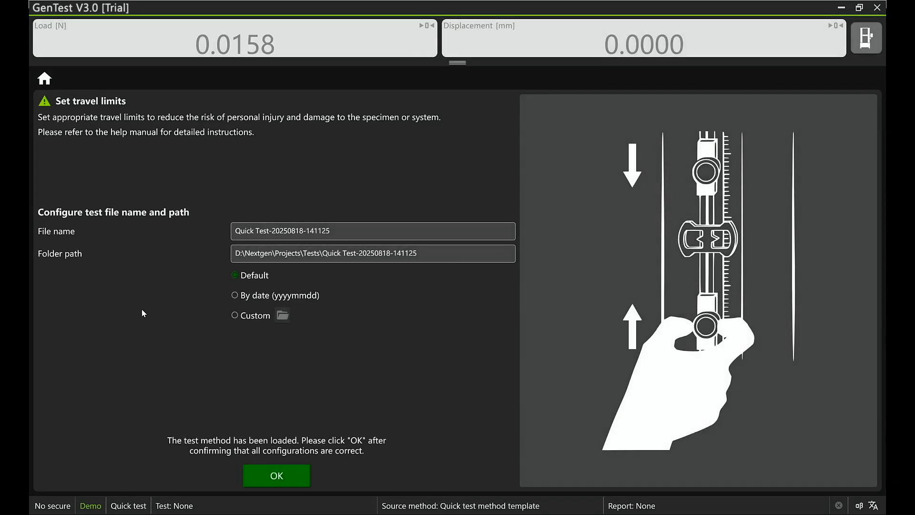
click(302, 482)
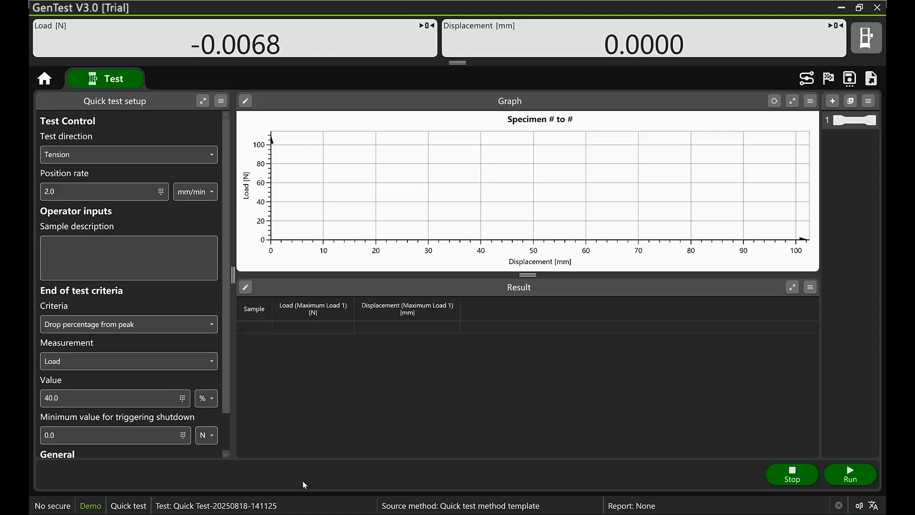
scroll(124, 158, down, 1)
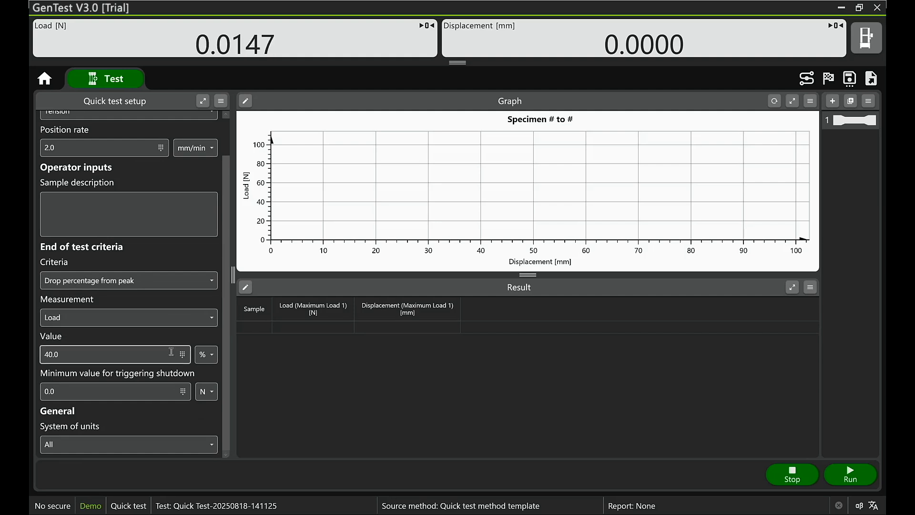
scroll(167, 416, up, 1)
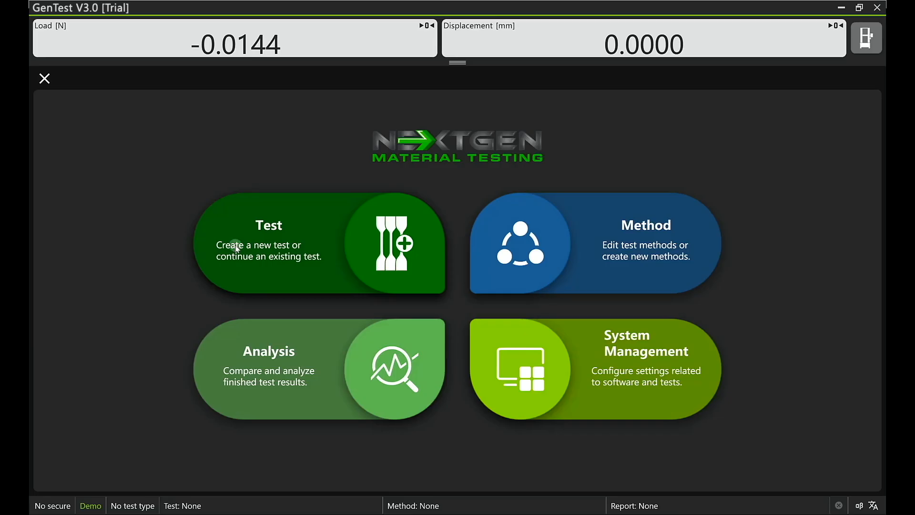
Step: Create a new test from the Tension Method template, accepting the default file name and folder path
click(233, 241)
click(99, 187)
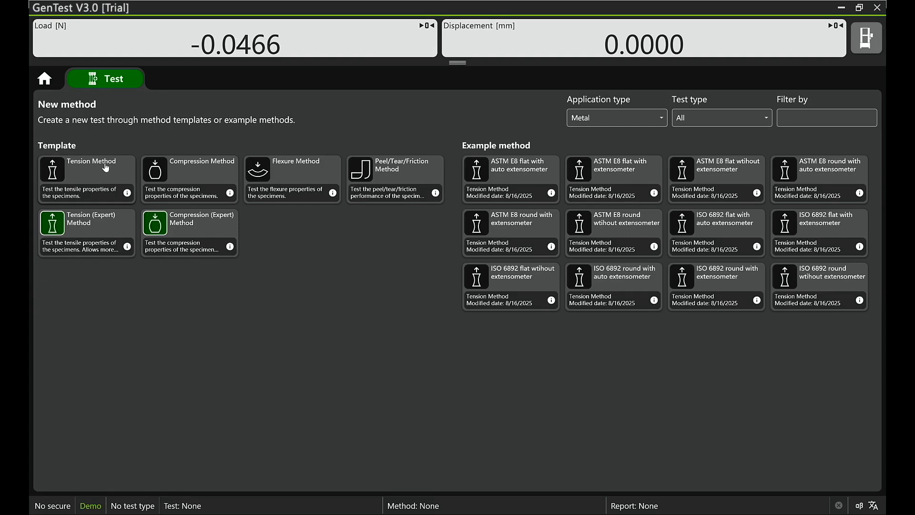
click(105, 166)
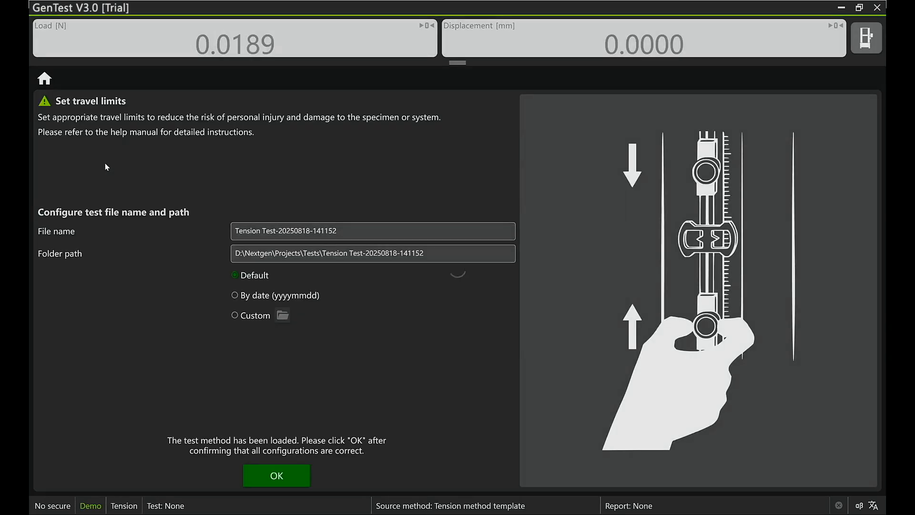
click(277, 474)
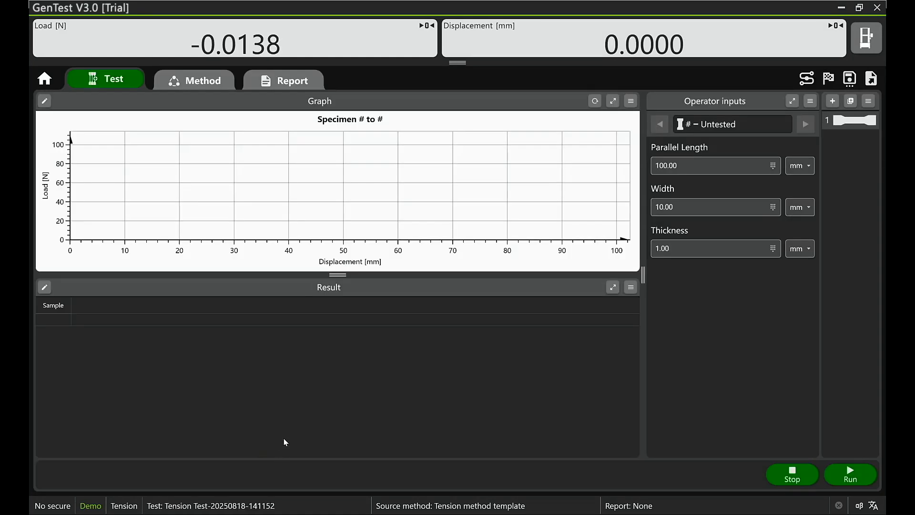
Step: Review the method's specimen properties, selected measurements, calculations and test control settings
click(207, 80)
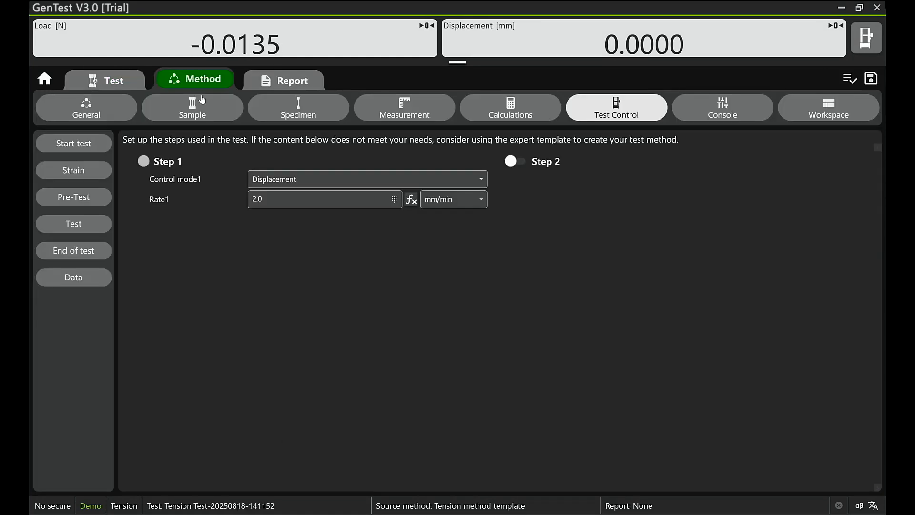
click(306, 116)
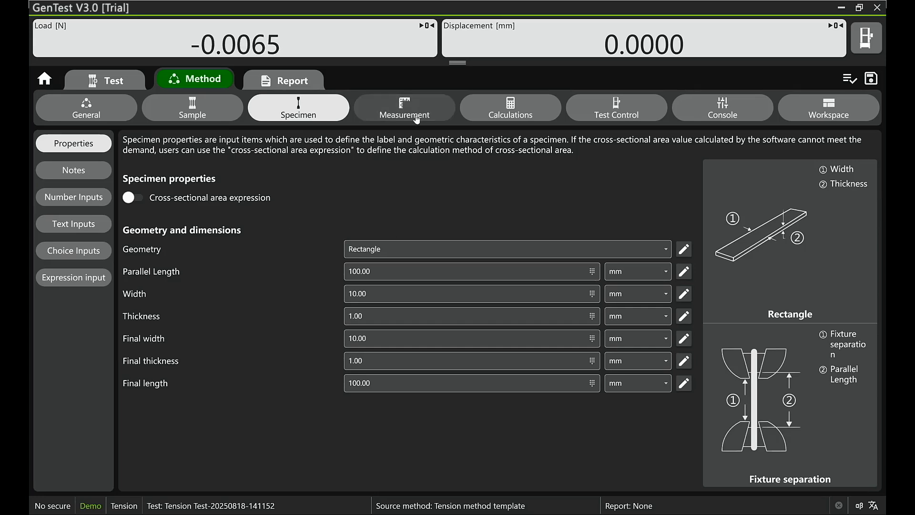
click(418, 118)
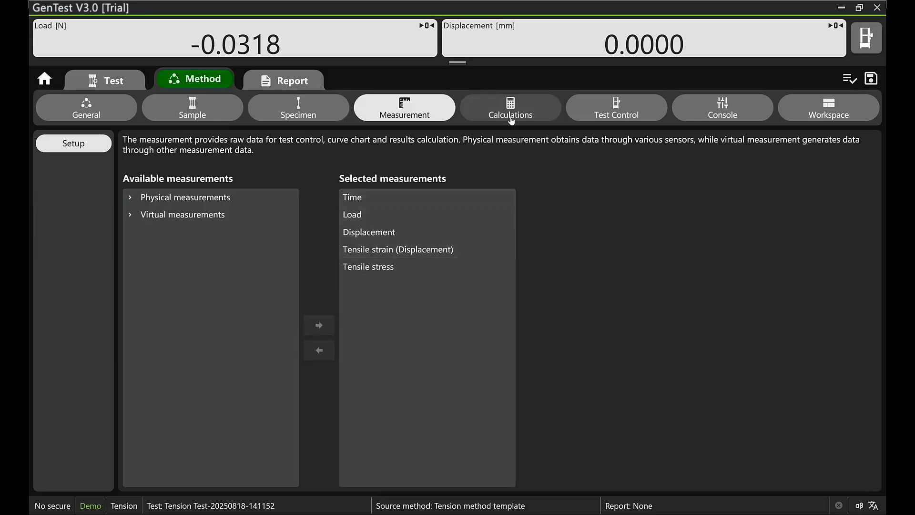
click(511, 116)
click(591, 116)
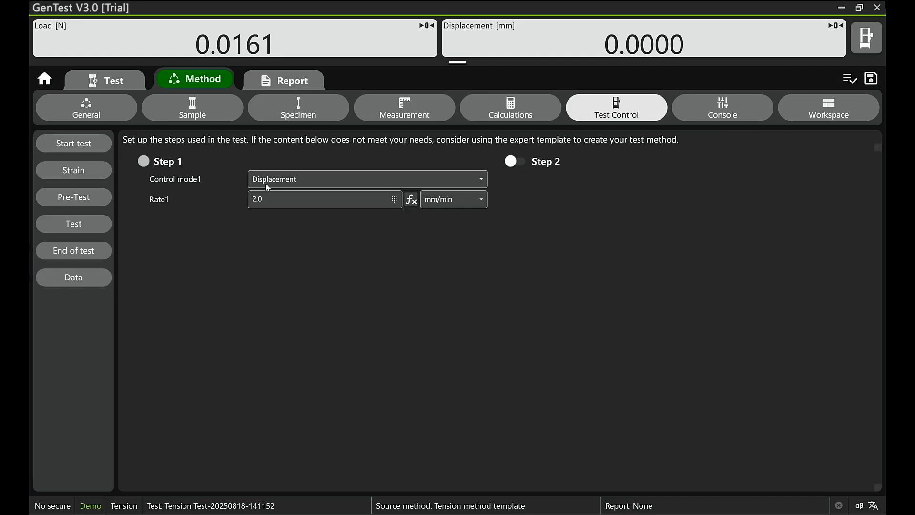
Step: Enable Steps 2, 3 and 4 in the method's test control settings
click(92, 225)
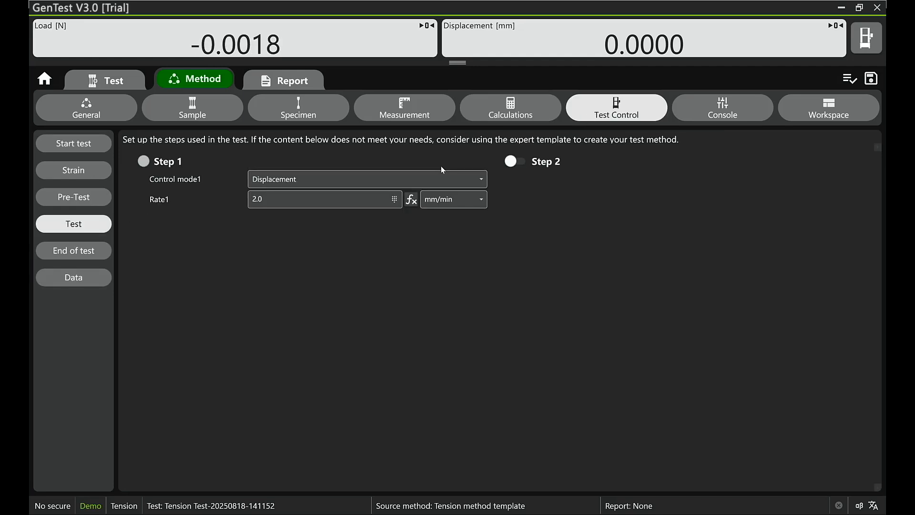
click(516, 163)
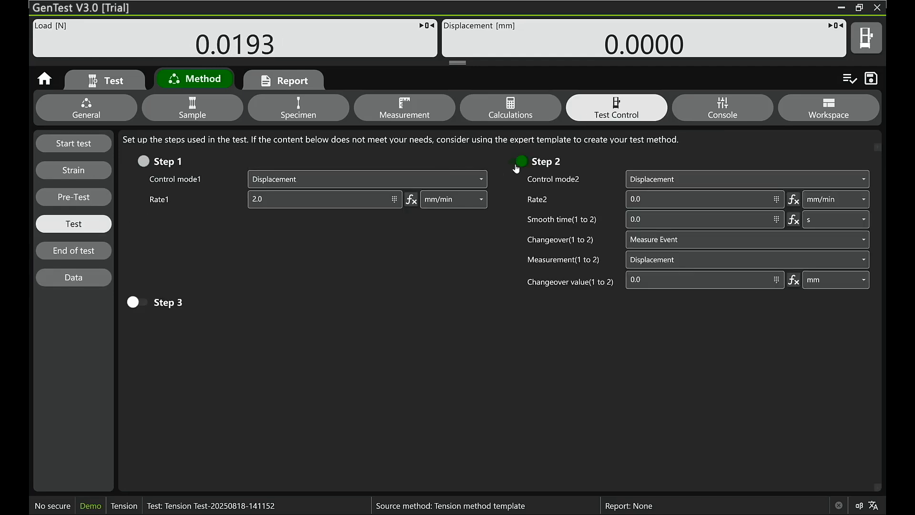
click(138, 304)
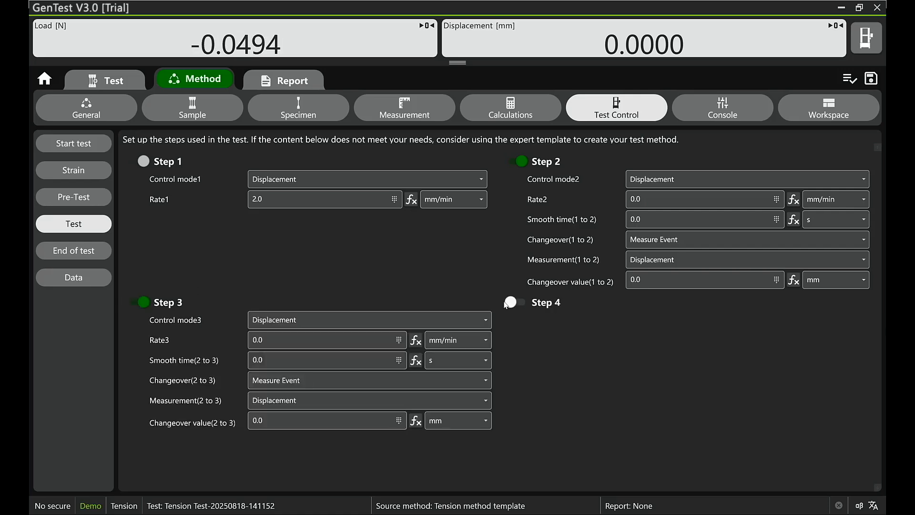
click(511, 305)
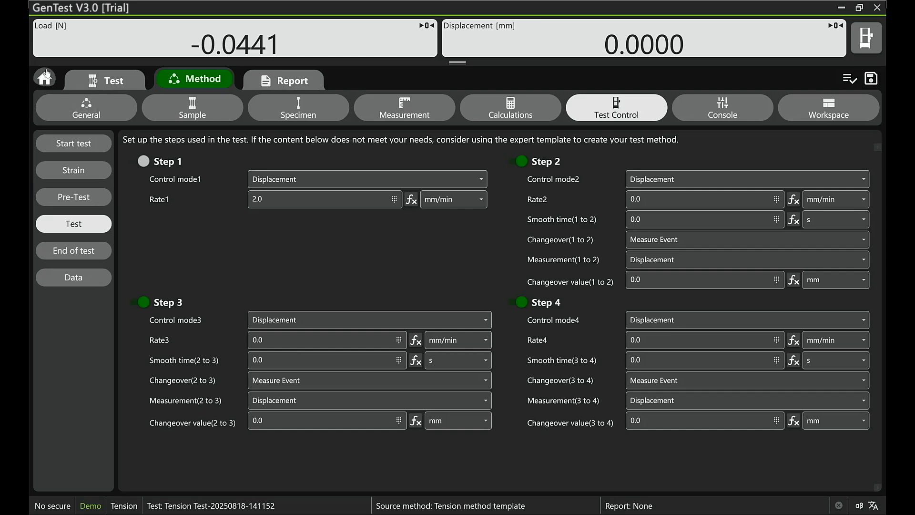
Step: Close the test without saving and create one from the Tension (Expert) Method template with the default file name and folder path
click(45, 76)
click(457, 323)
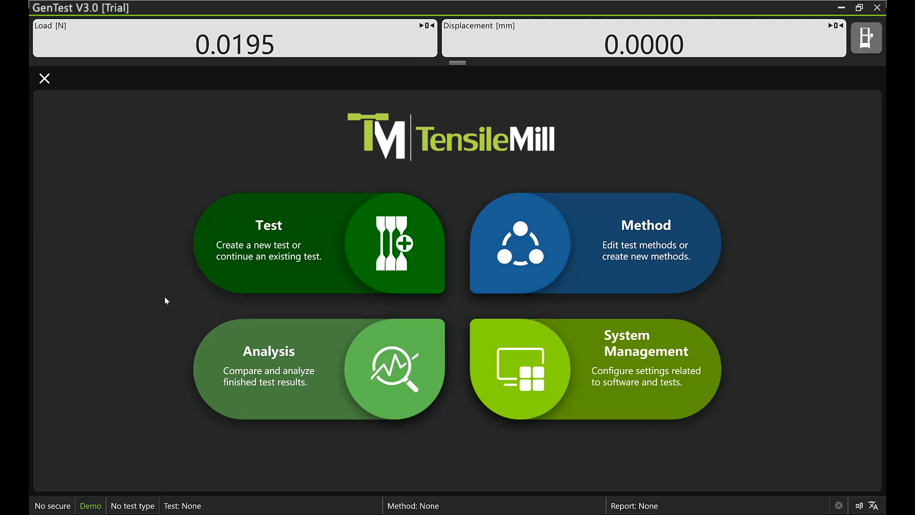
click(221, 259)
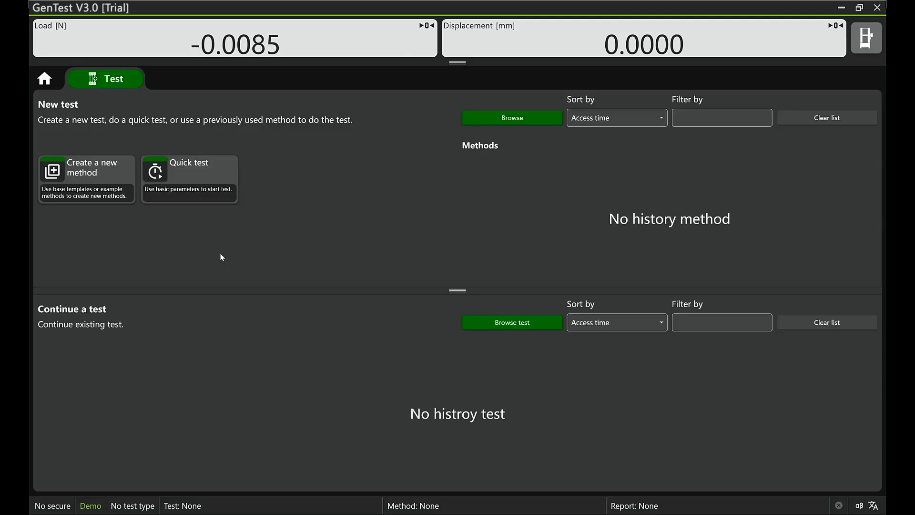
click(59, 186)
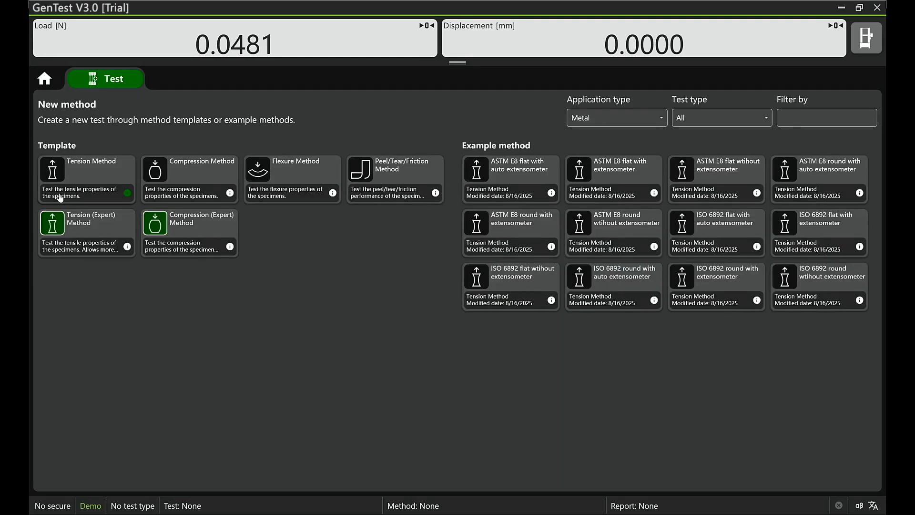
click(72, 241)
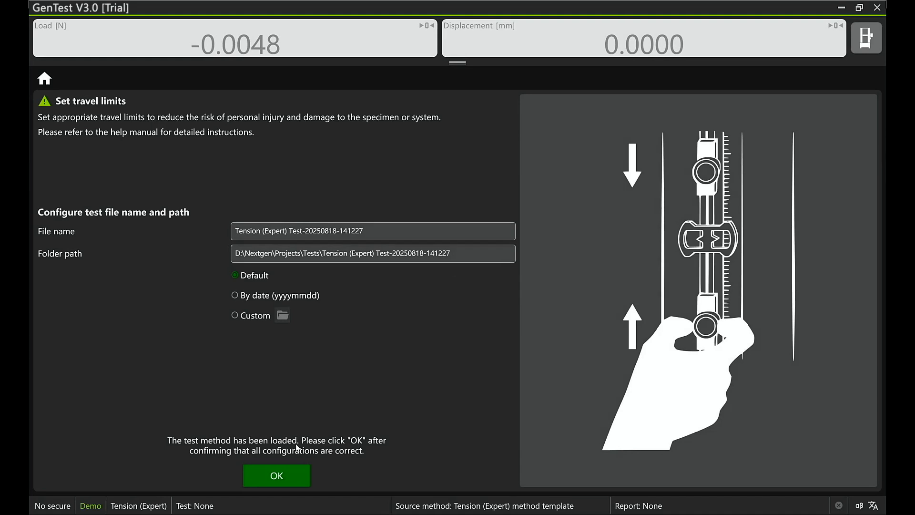
click(276, 475)
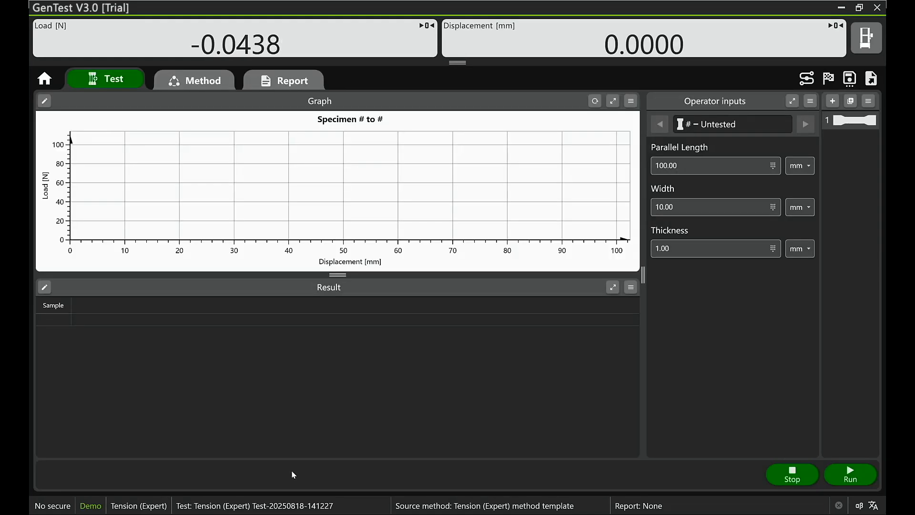
Step: Add two Absolute ramp steps and a Hold step to the expert method's test sequence
click(212, 90)
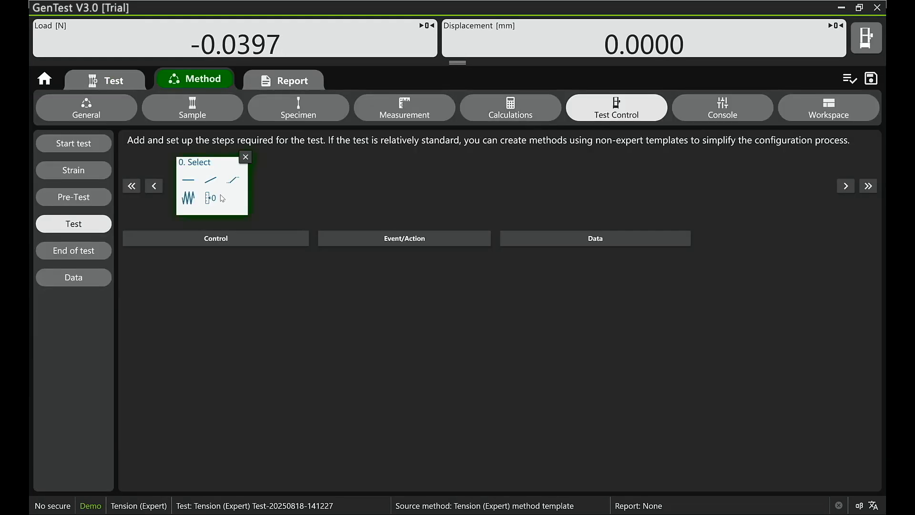
click(204, 183)
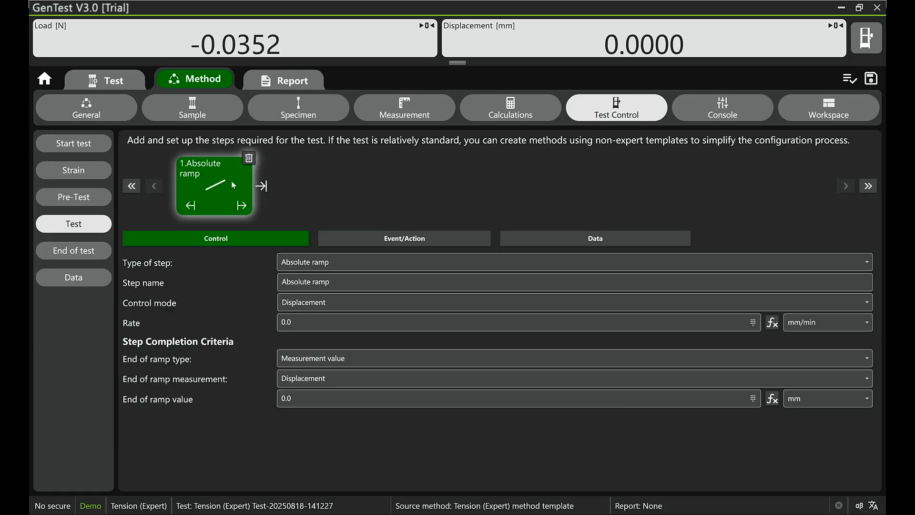
click(248, 207)
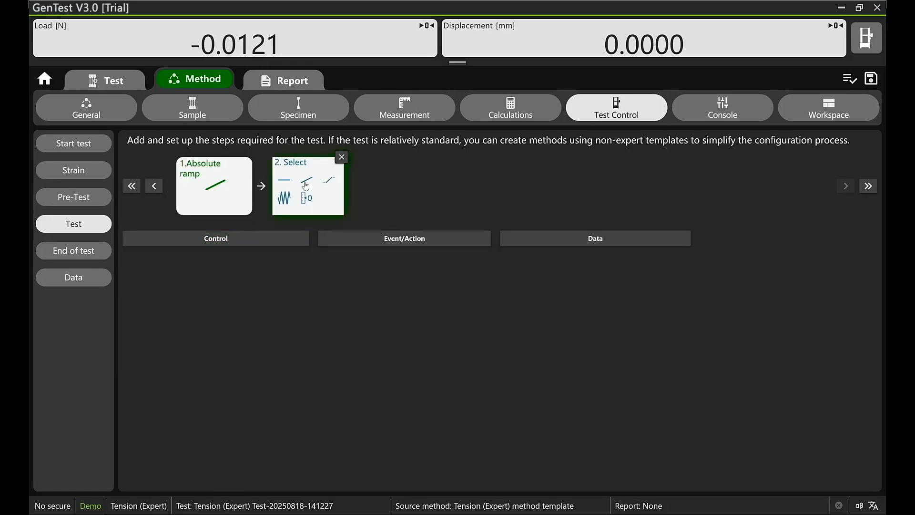
click(305, 185)
click(345, 210)
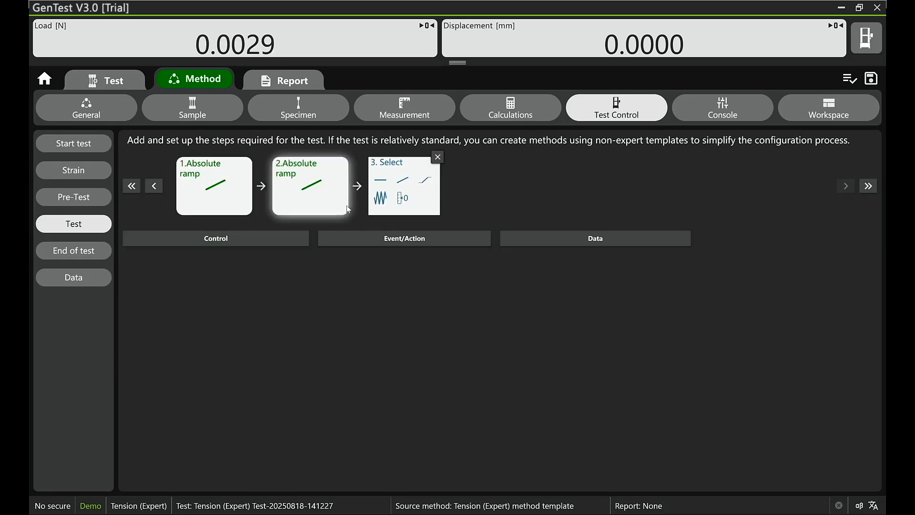
click(389, 186)
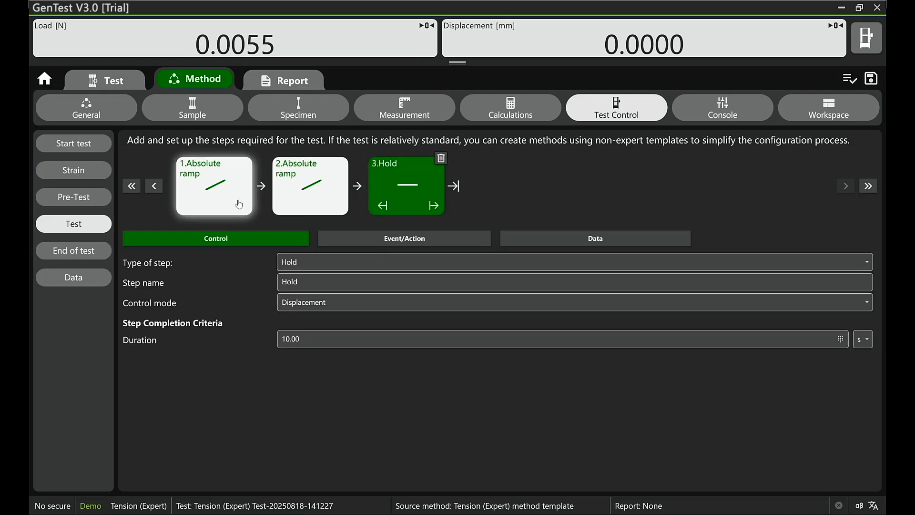
Step: Review the control settings of the sequence steps and the first ramp's event/action and data settings
click(238, 204)
click(403, 193)
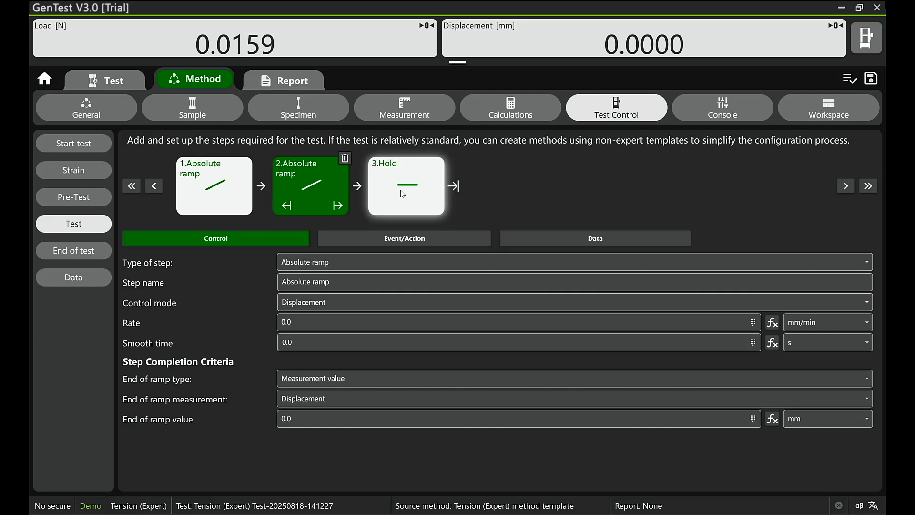
click(229, 188)
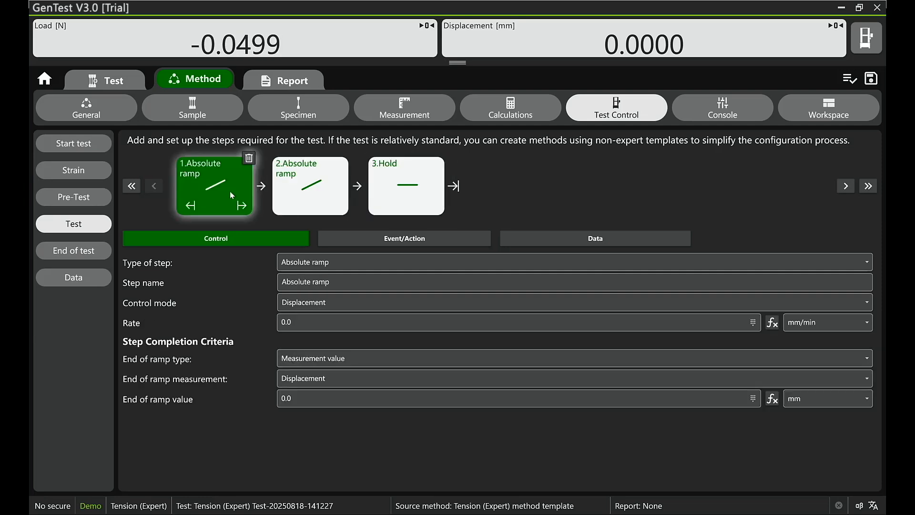
click(402, 239)
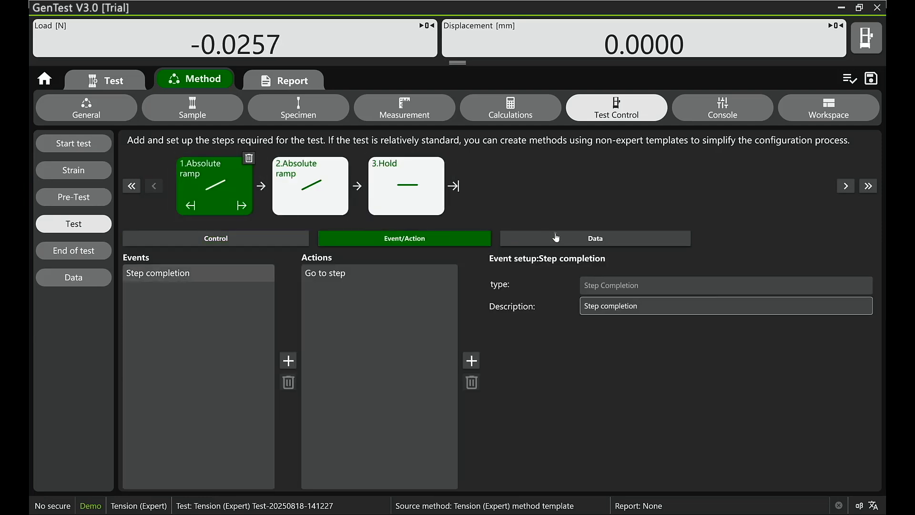
click(556, 238)
click(485, 238)
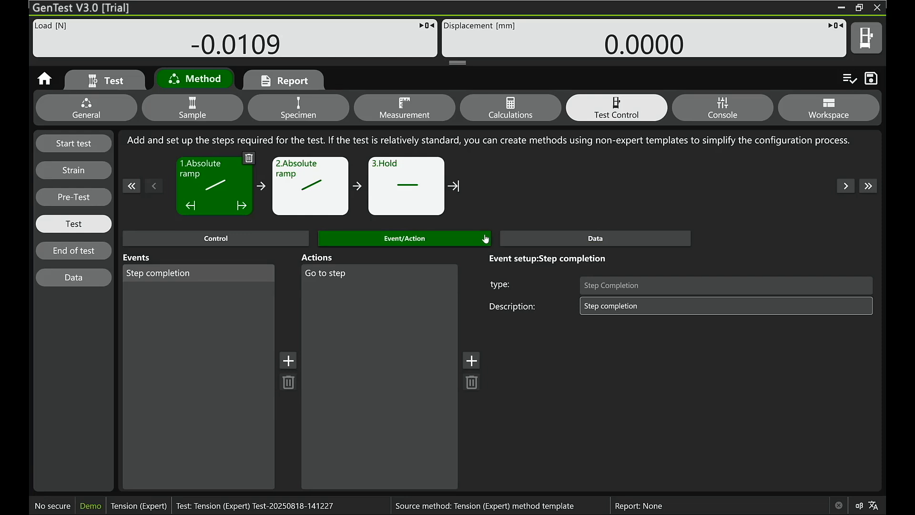
Step: Discard the expert test's changes and create a test from the "ASTM E8 flat with auto extensometer" example, accepting the default file name and path
click(46, 82)
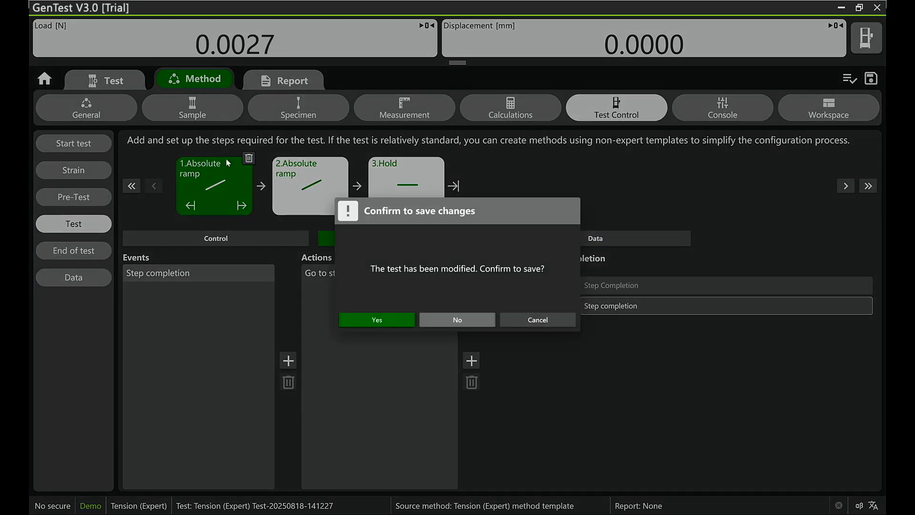
click(477, 328)
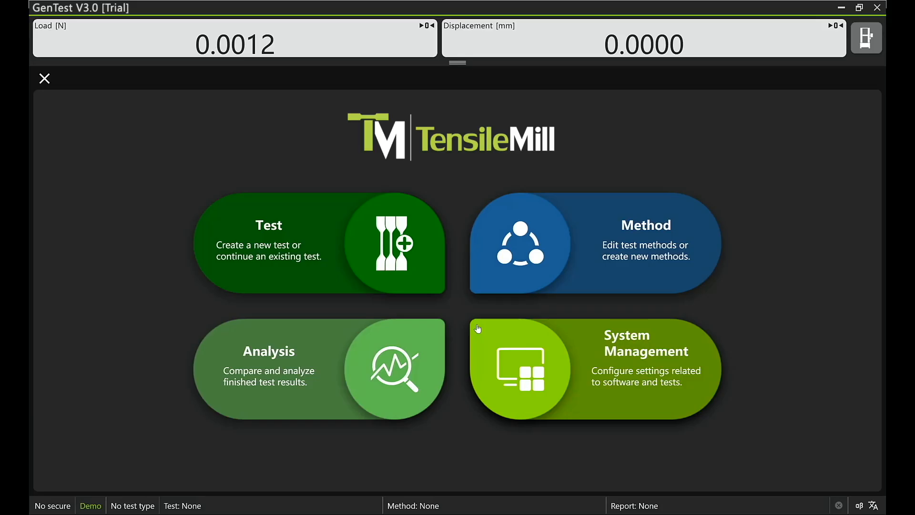
click(300, 282)
click(78, 160)
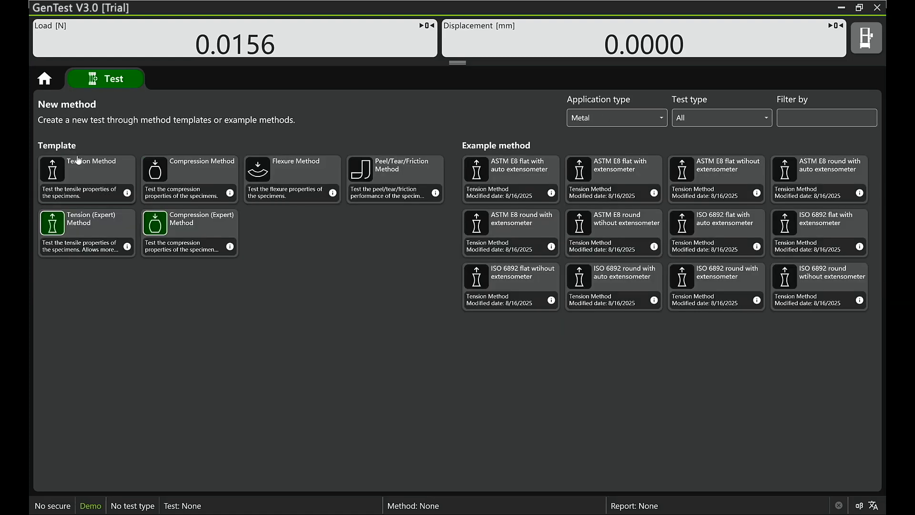
click(550, 179)
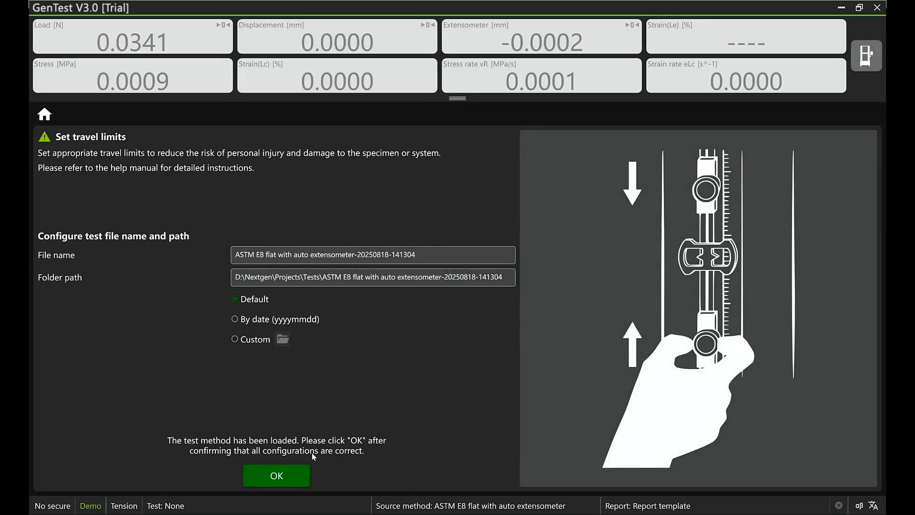
click(298, 472)
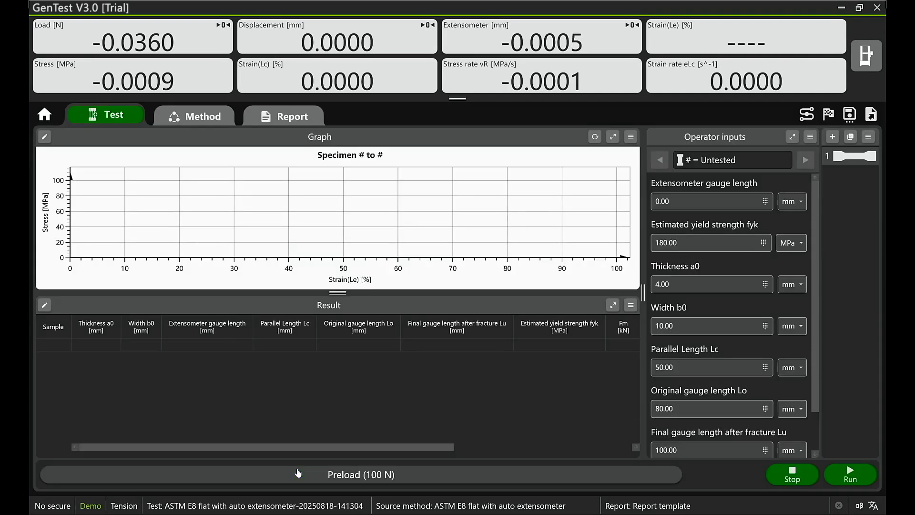
Step: Review the example method's specimen text and number inputs, measurements, calculations, test control, live displays and workspace settings
click(215, 126)
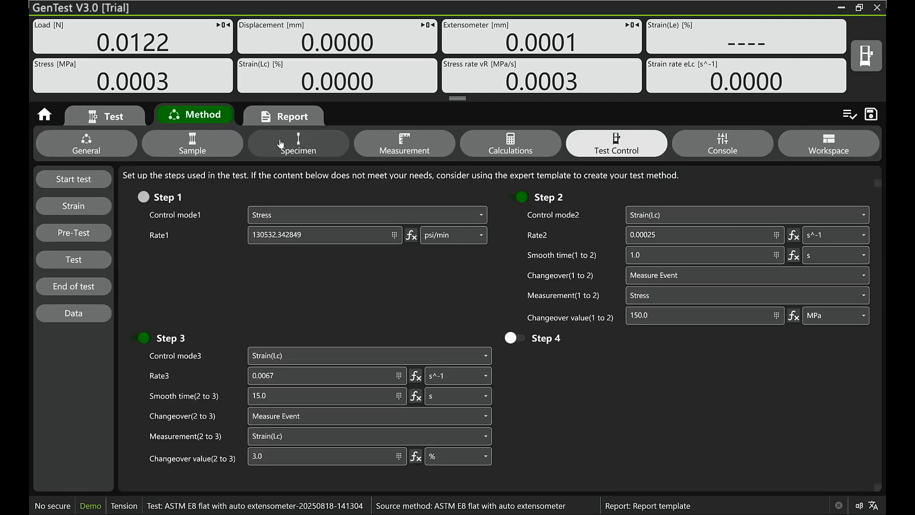
click(280, 144)
click(87, 265)
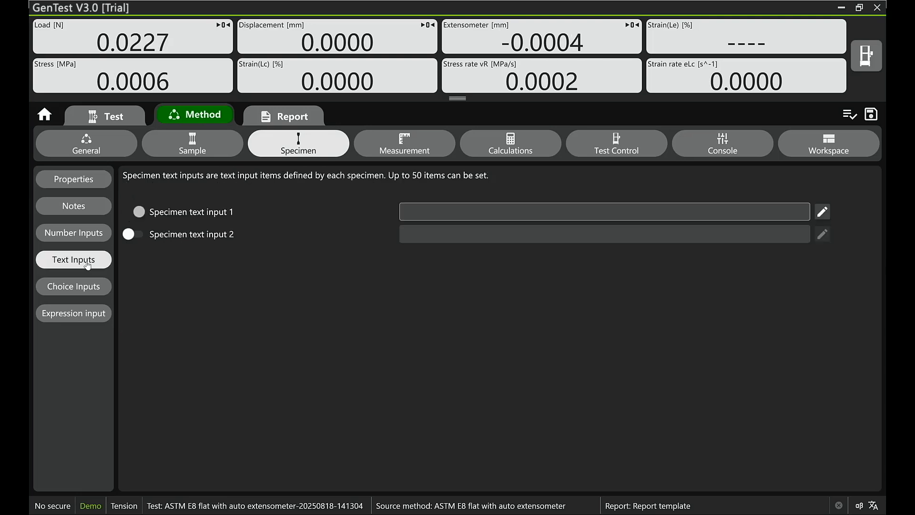
click(87, 240)
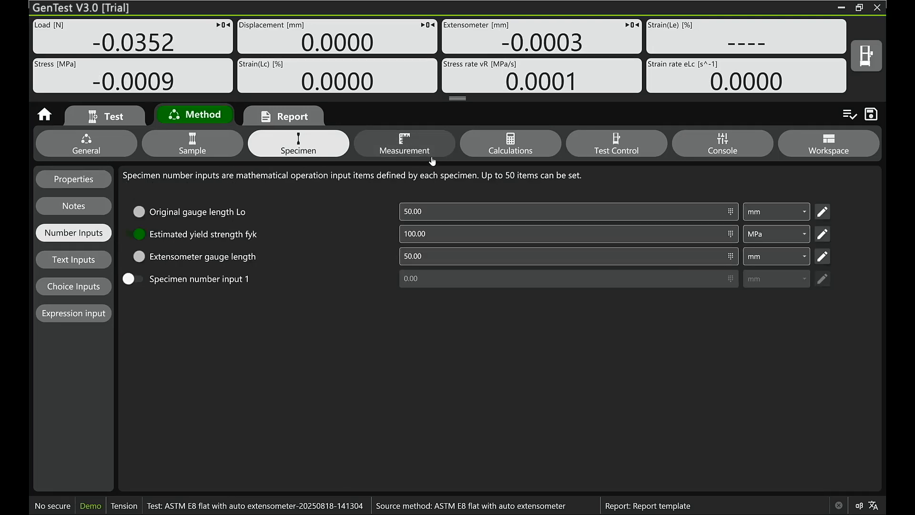
click(432, 161)
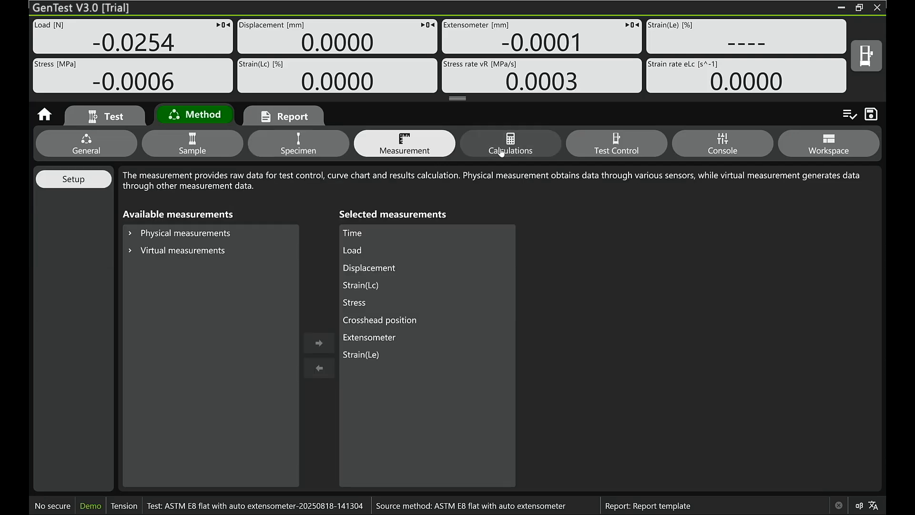
click(502, 152)
click(592, 148)
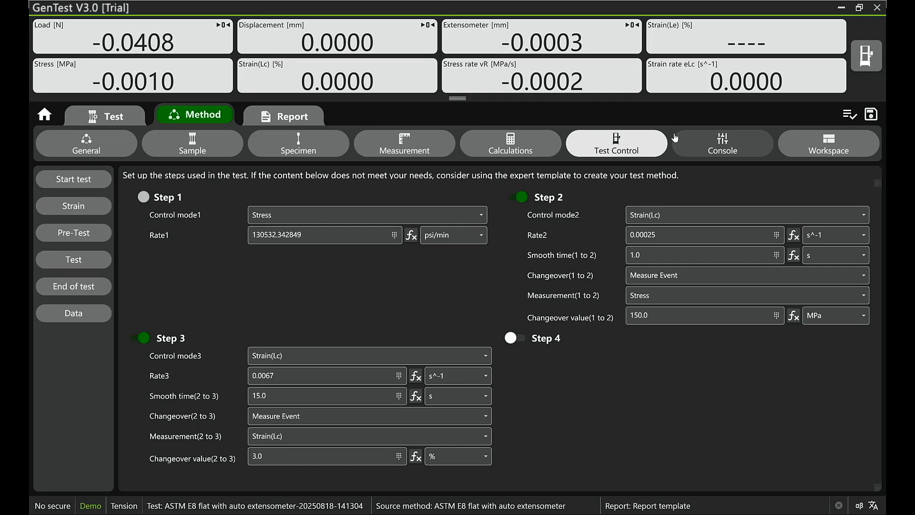
click(711, 140)
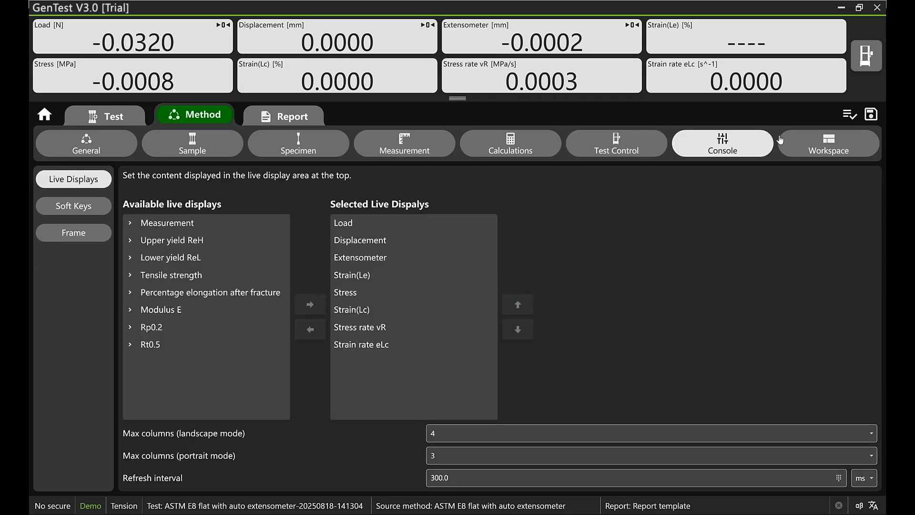
click(815, 145)
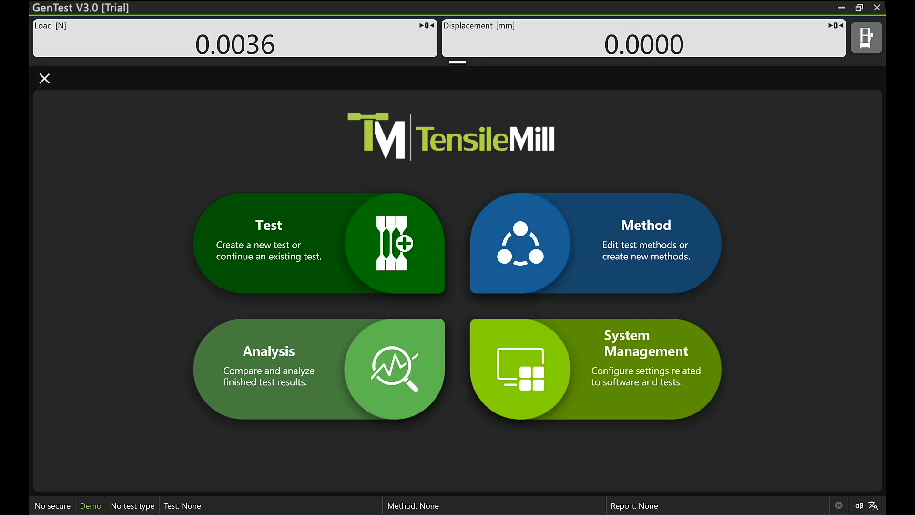
Step: Create a test from the saved method file "ASTM E8 flat with auto extensometer.wtp_m_tens", accepting the default file name and folder path
click(224, 287)
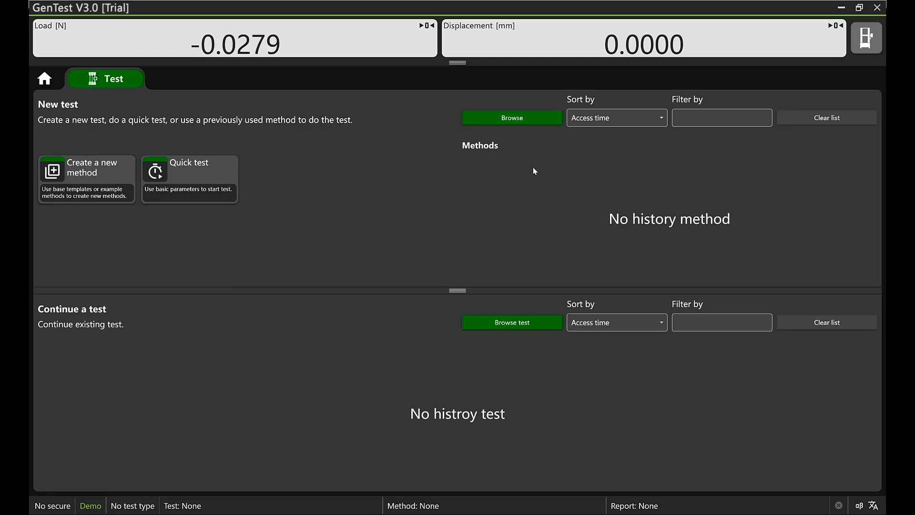
click(538, 118)
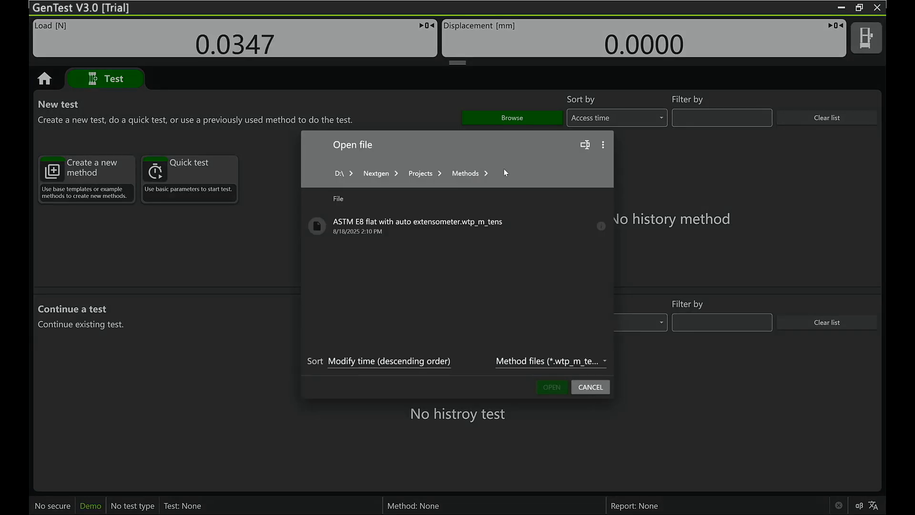
click(464, 222)
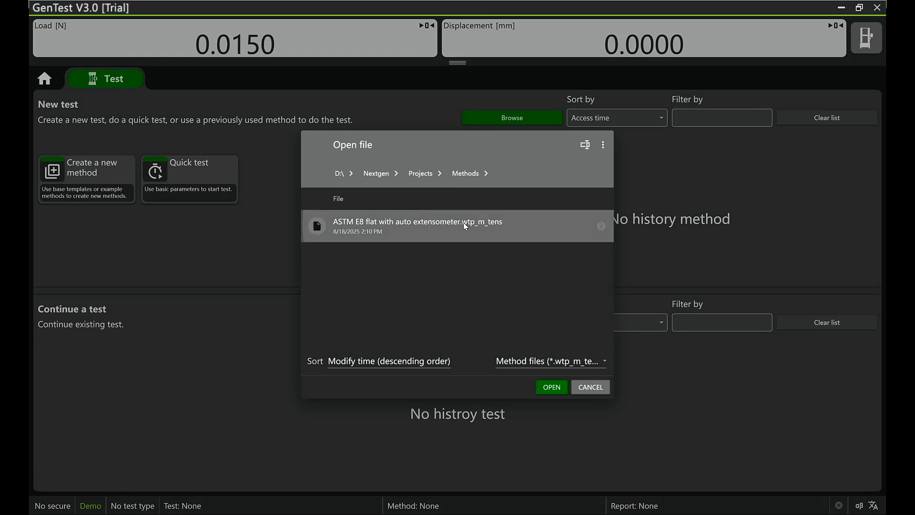
click(550, 387)
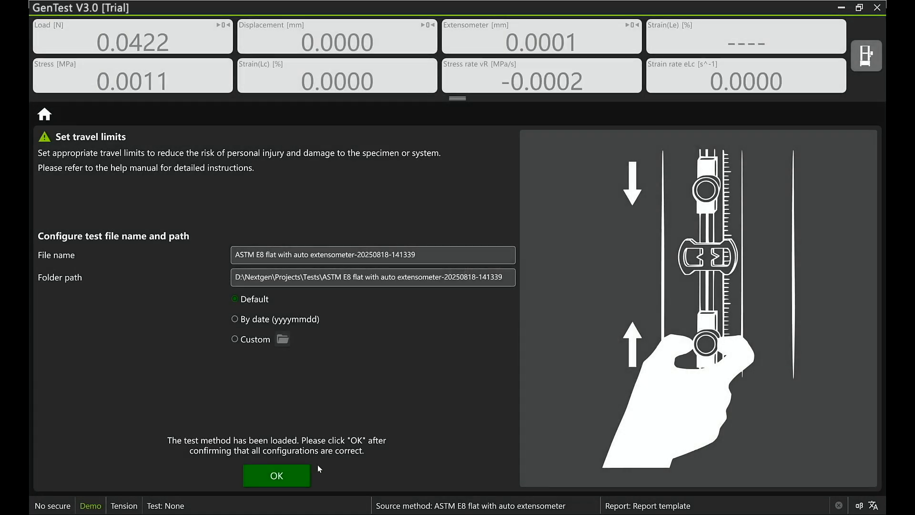
click(297, 477)
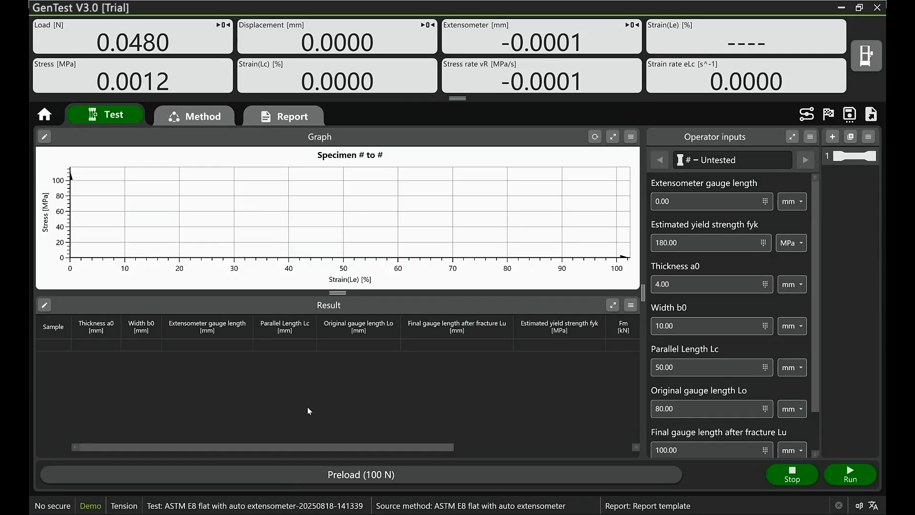
Step: Review the loaded method's selected calculations and its test control step settings
click(189, 119)
click(510, 143)
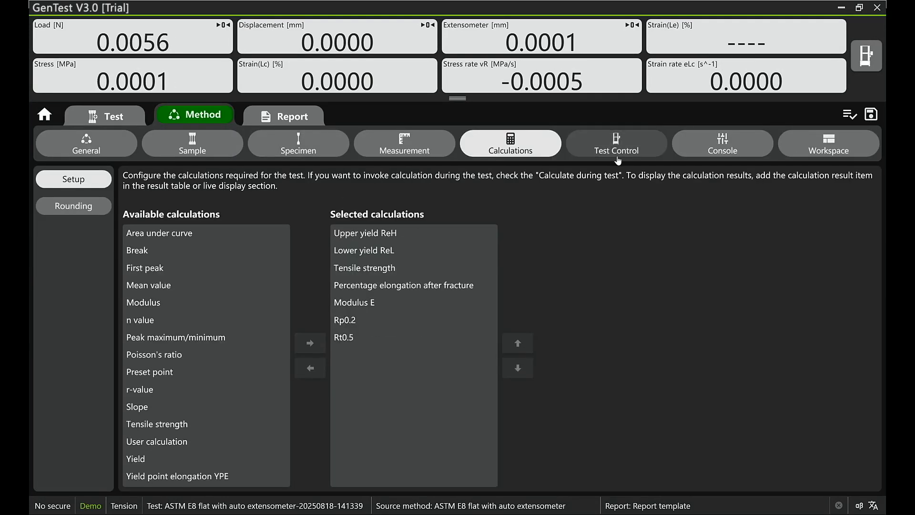
click(616, 145)
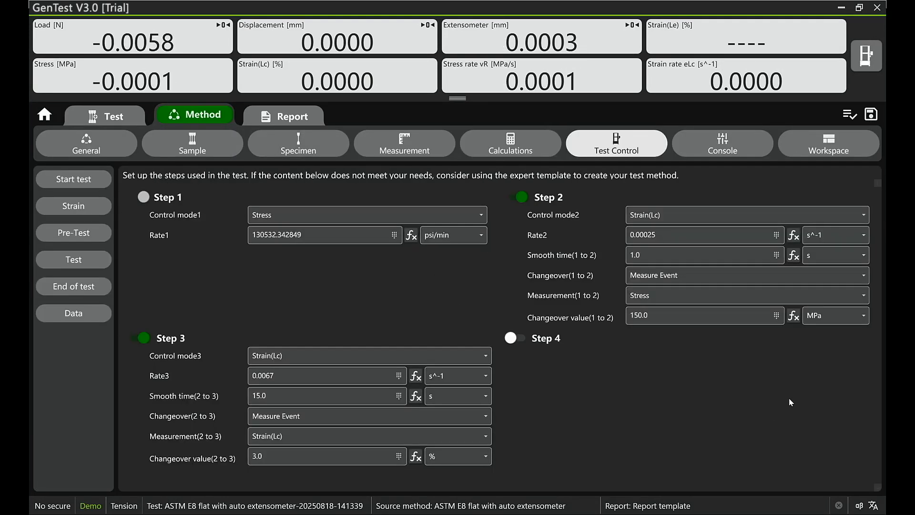